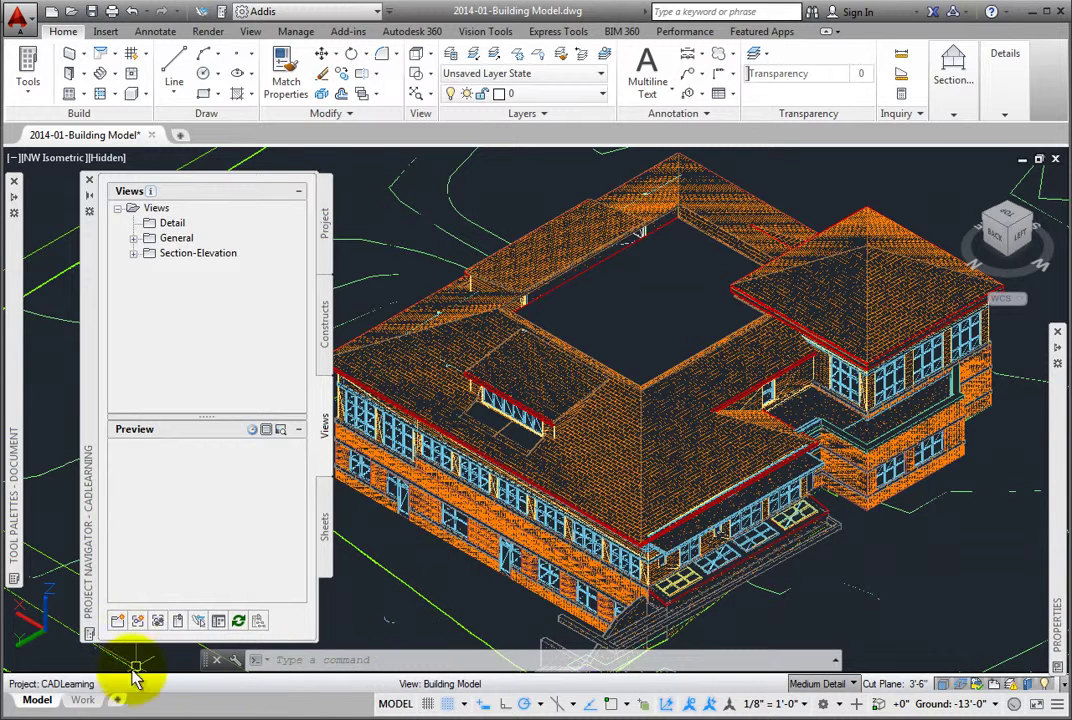
Step: Switch the model to the Top view and set its visual style to 2D Wireframe
click(50, 158)
click(79, 203)
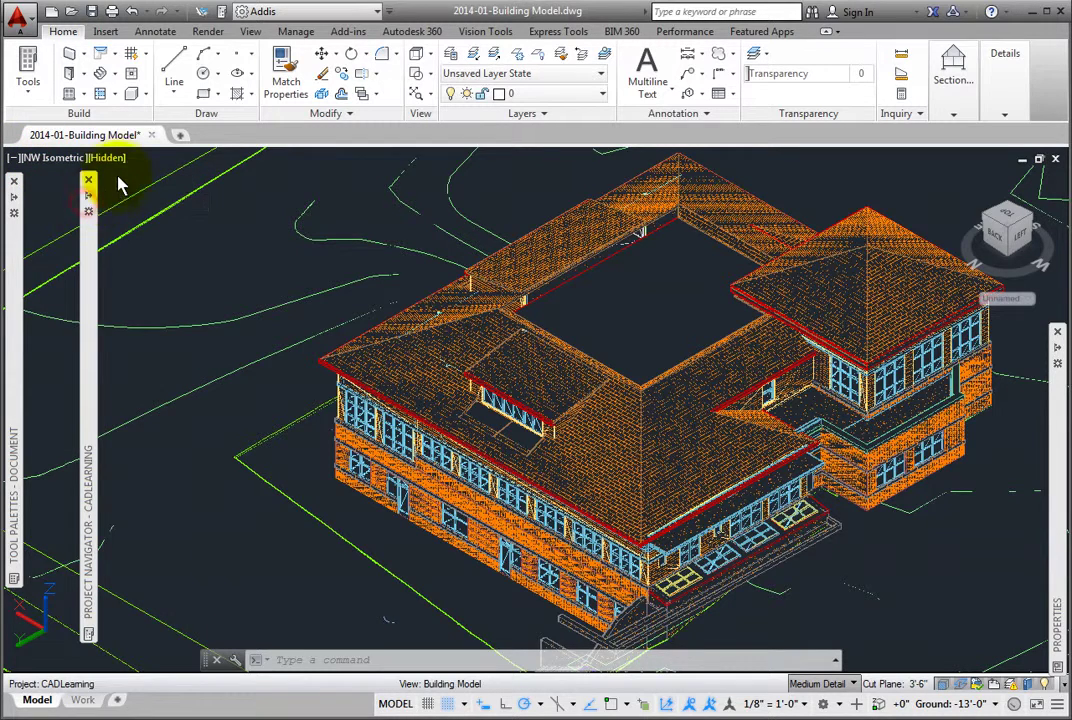
click(66, 160)
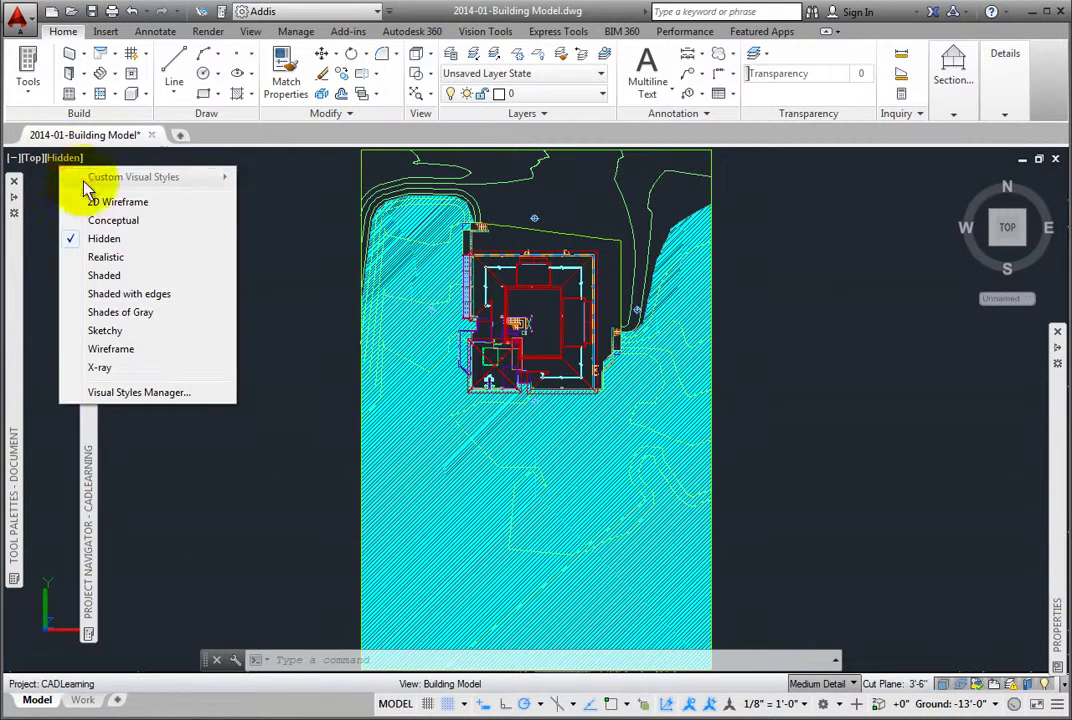
click(92, 199)
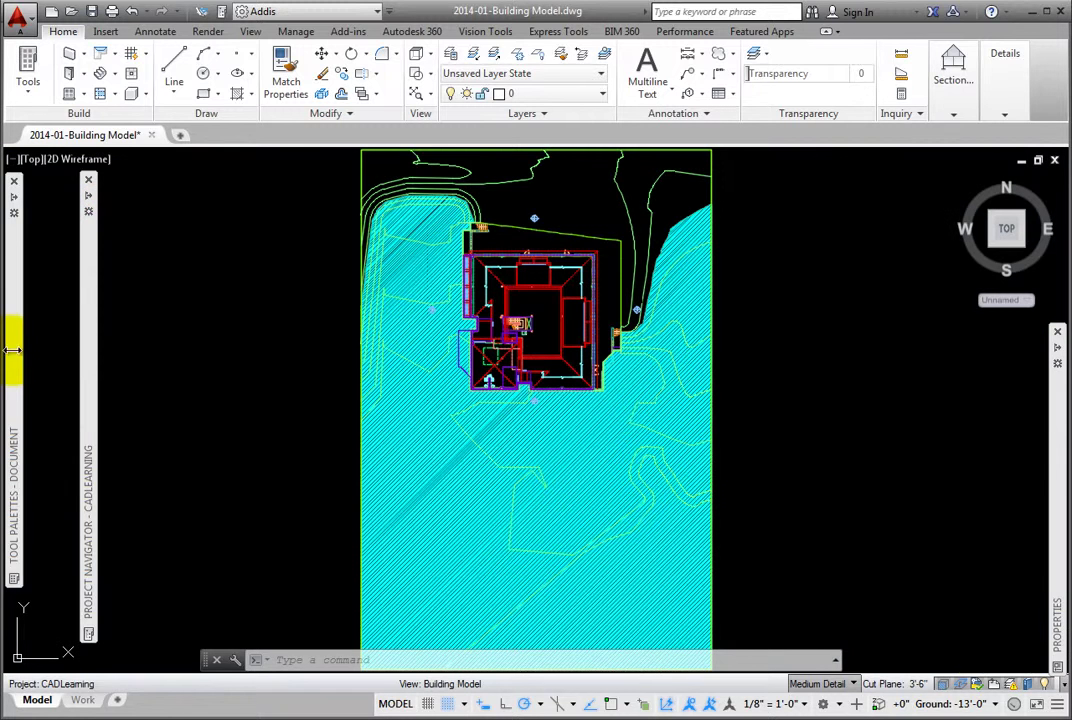
Step: Start a Section Mark A3T callout and draw its section line horizontally across the building from west to east, through the main stair
mouse_move(19, 359)
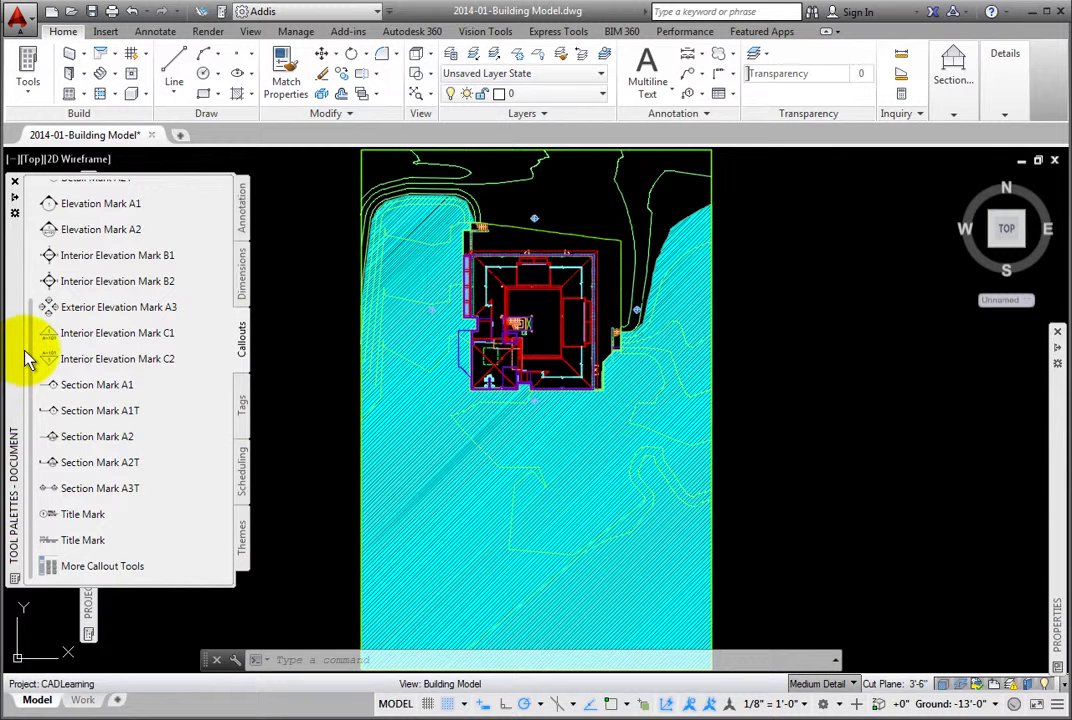
click(116, 494)
scroll(550, 356, up, 4)
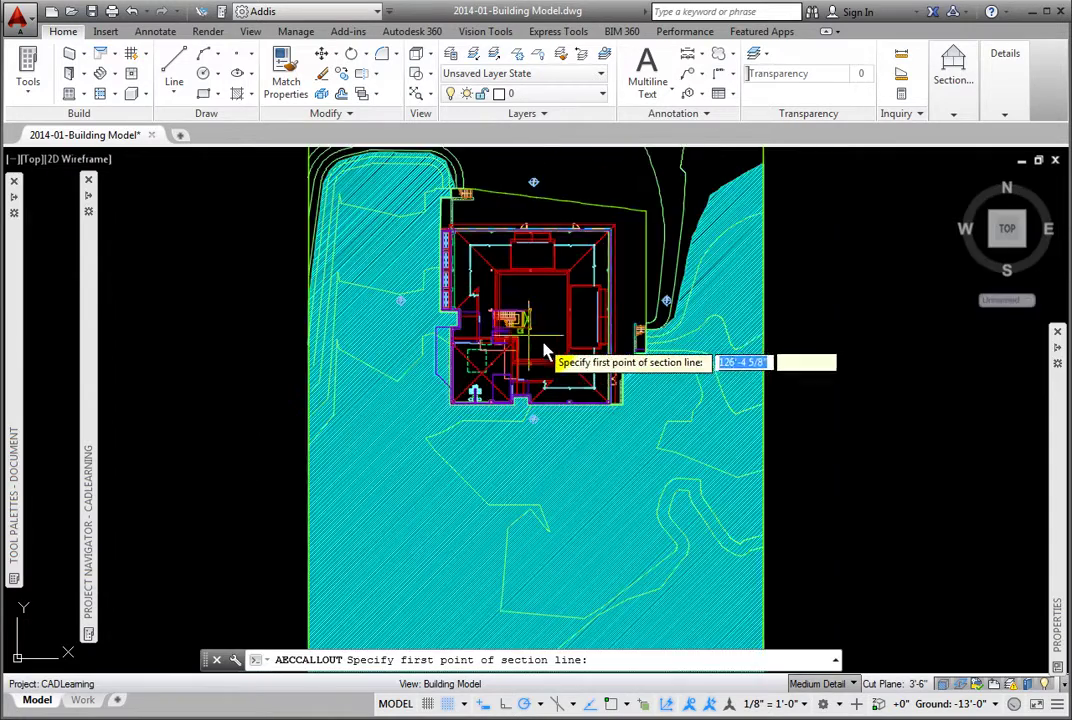
scroll(553, 357, up, 5)
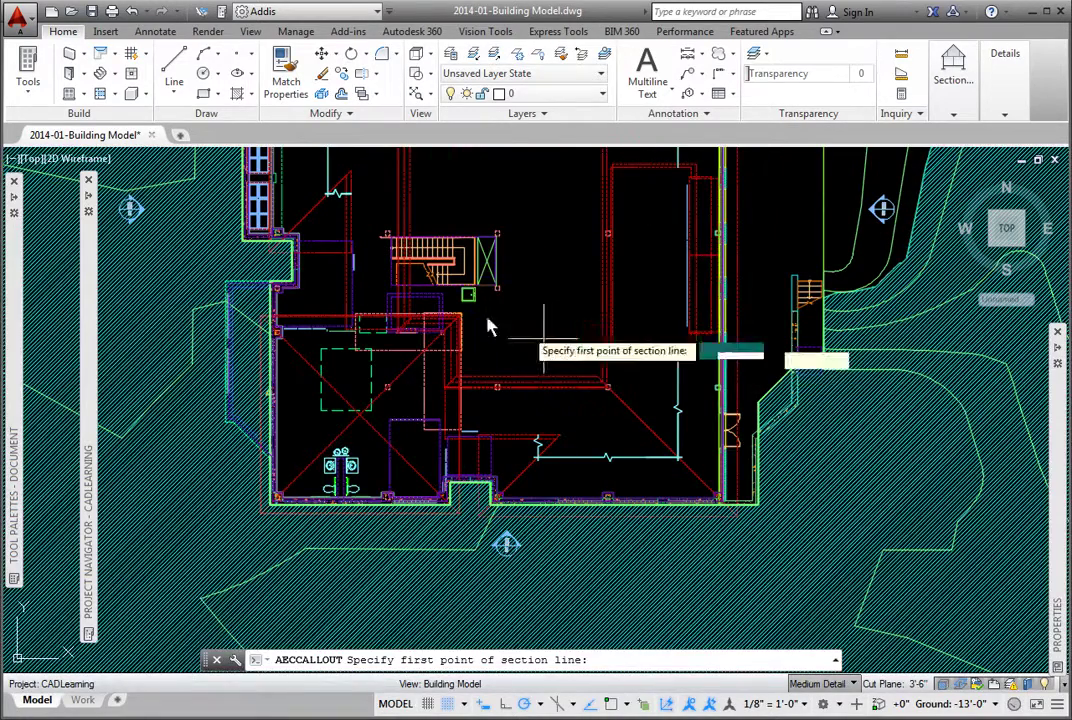
click(178, 265)
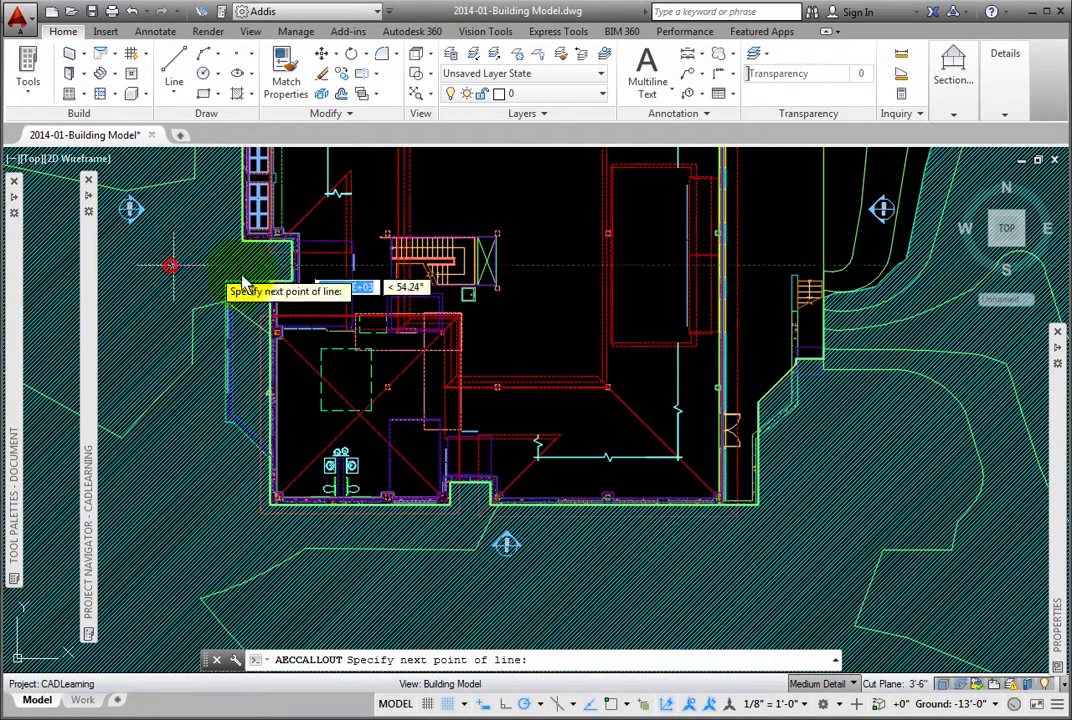
click(867, 270)
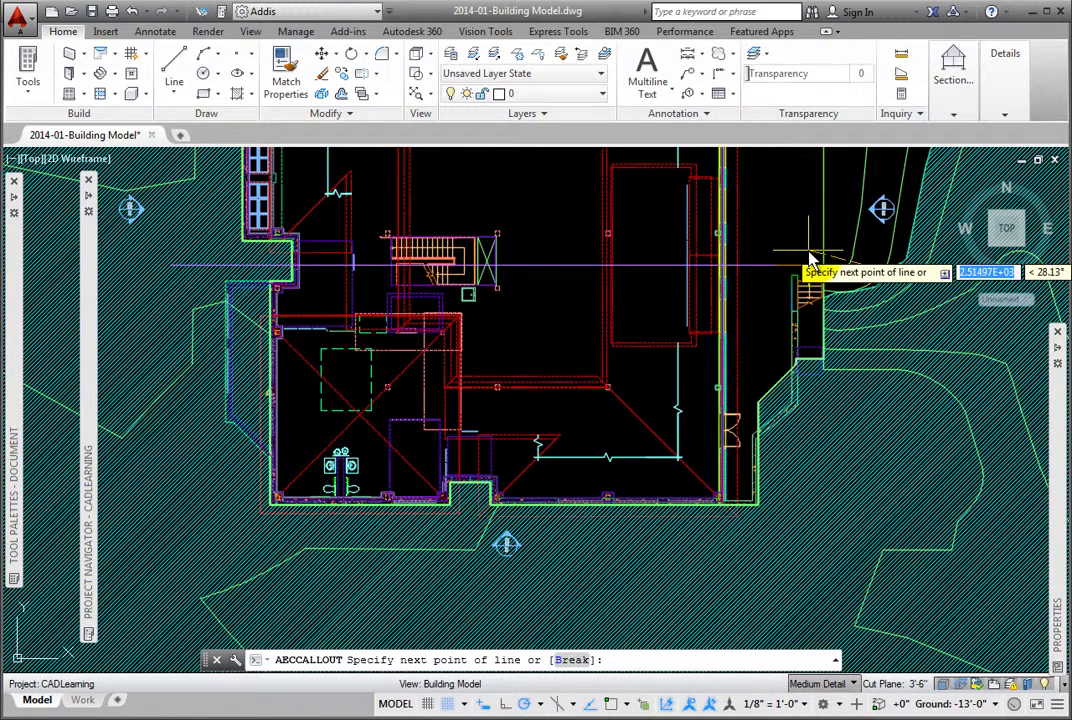
key(Return)
Step: Set the section extents to a point northeast of the building, beyond the sloping outline on its north side
middle_drag(785, 272, 820, 512)
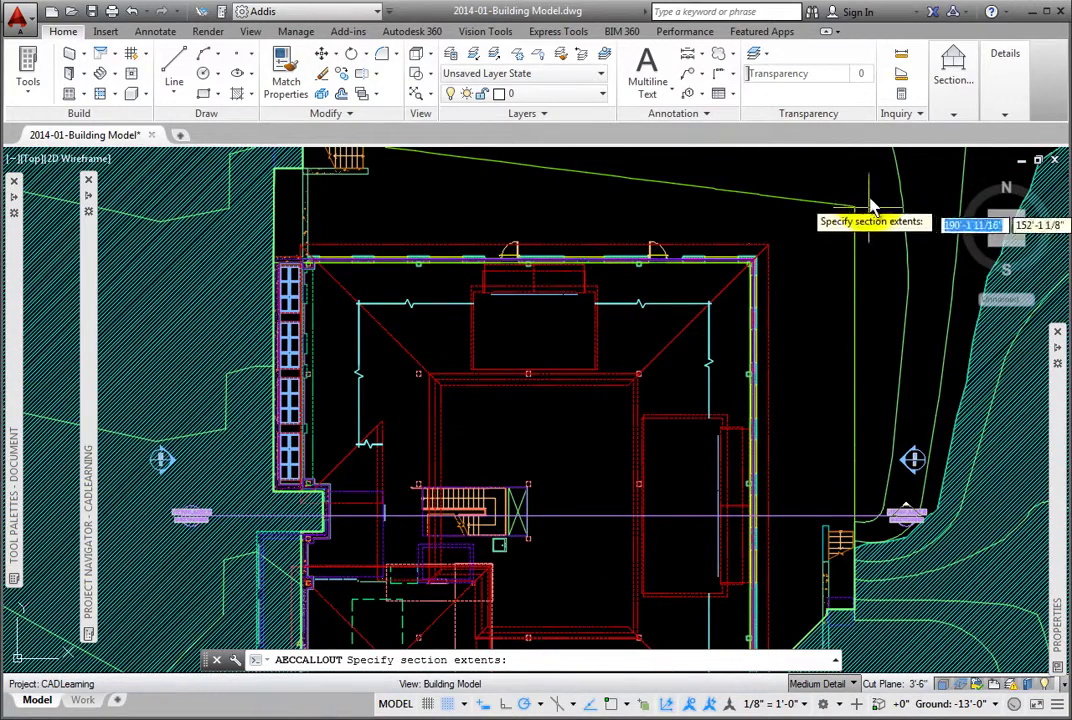
middle_drag(870, 203, 869, 256)
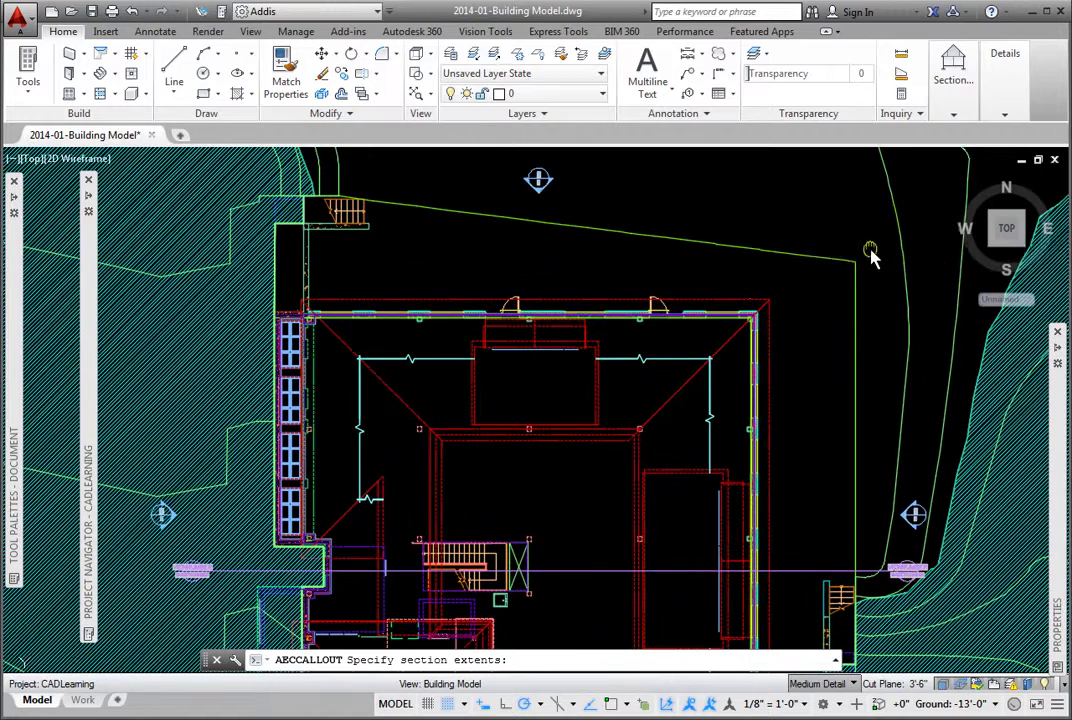
click(871, 230)
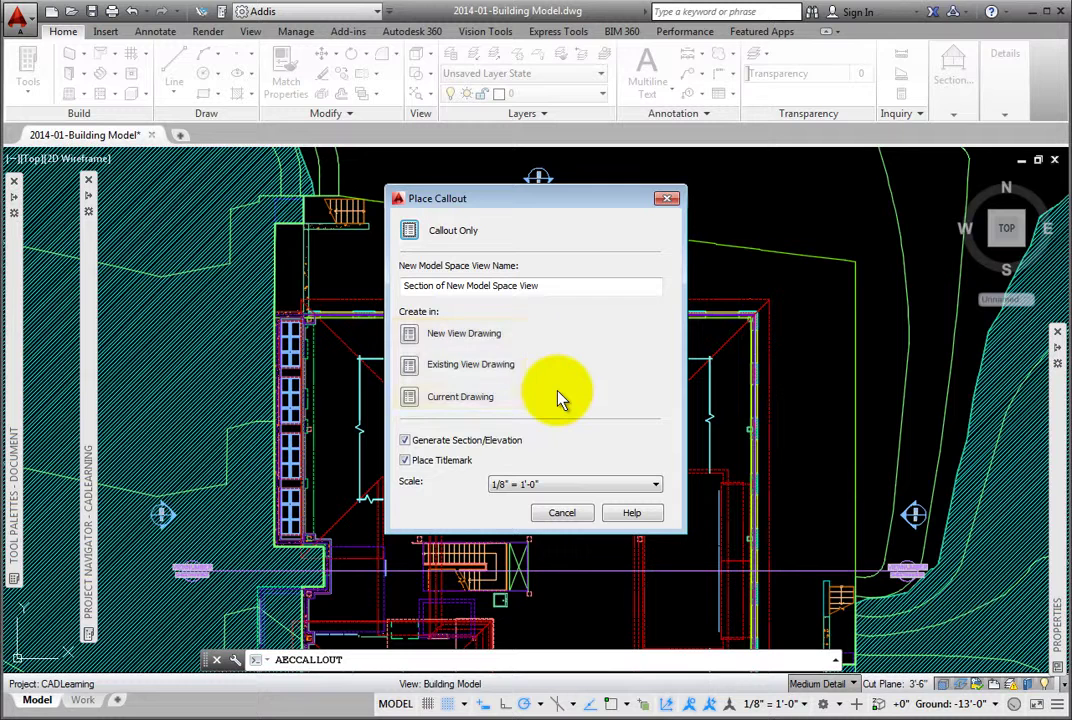
Step: Name the new model space view East-West Section and choose to create it in a new view drawing
click(566, 287)
drag(566, 287, 392, 287)
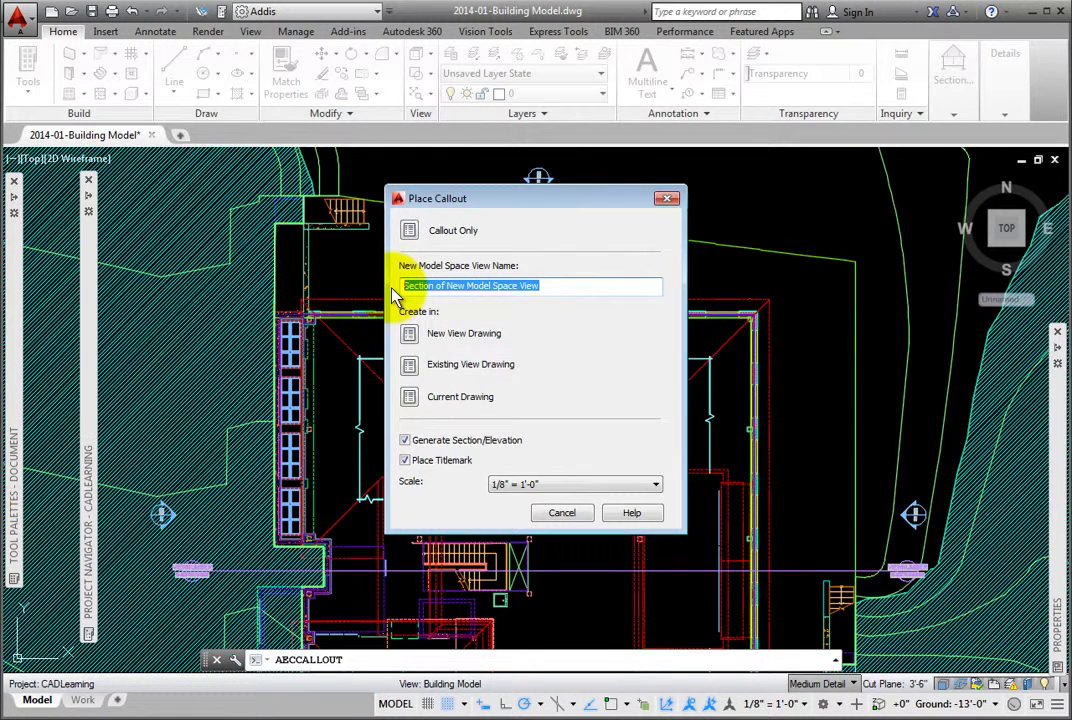
text(East-West Section)
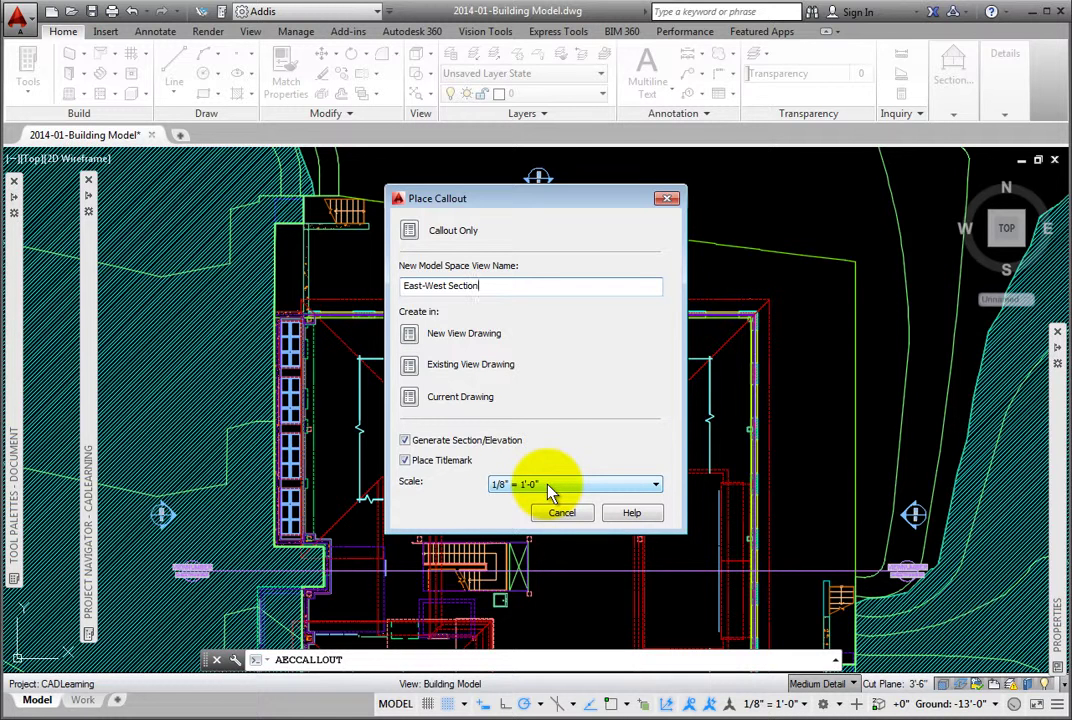
click(413, 336)
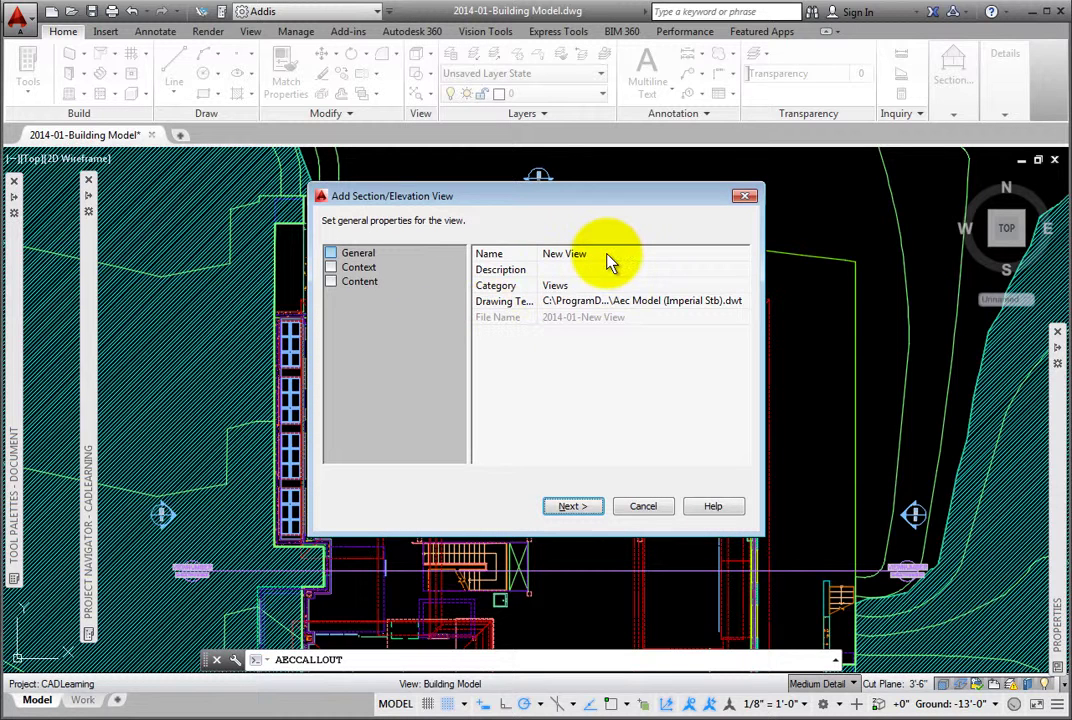
Step: Name the new view drawing Building Sections and assign it to the Section-Elevation category
click(605, 254)
text(Bu)
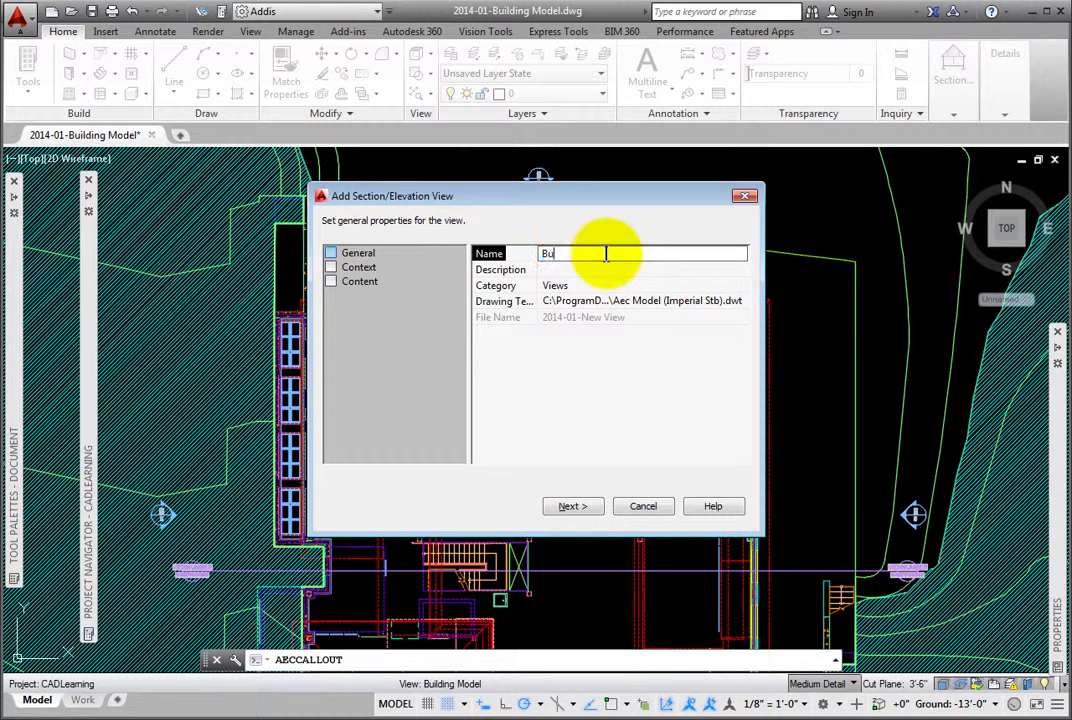
text(ilding S)
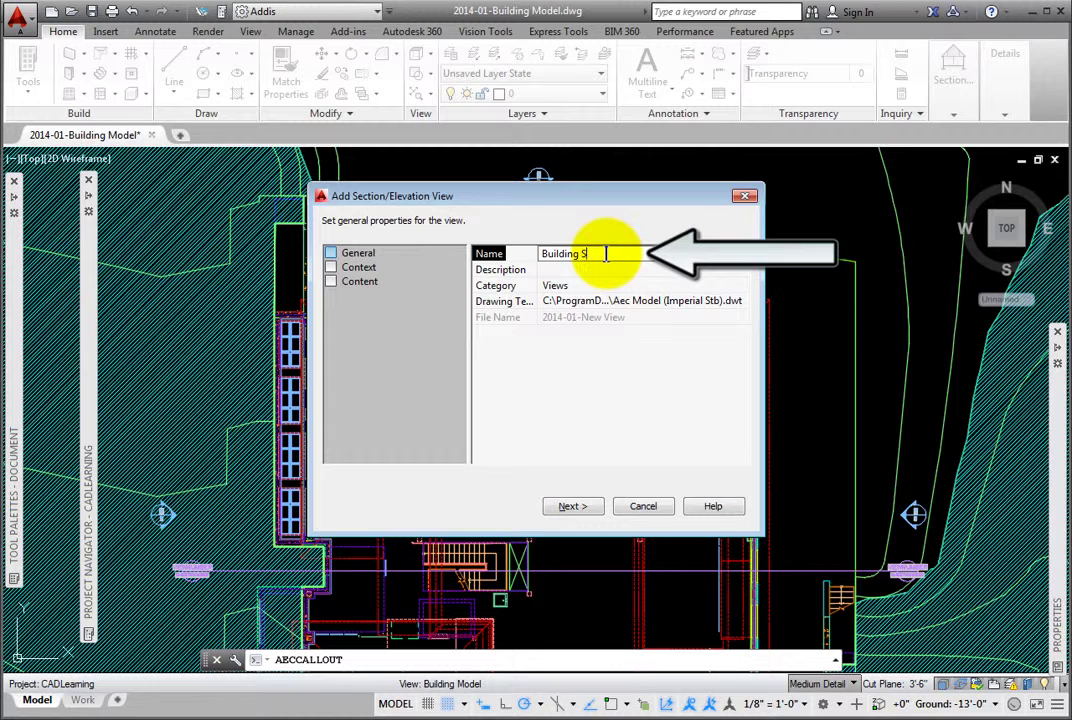
text(ections)
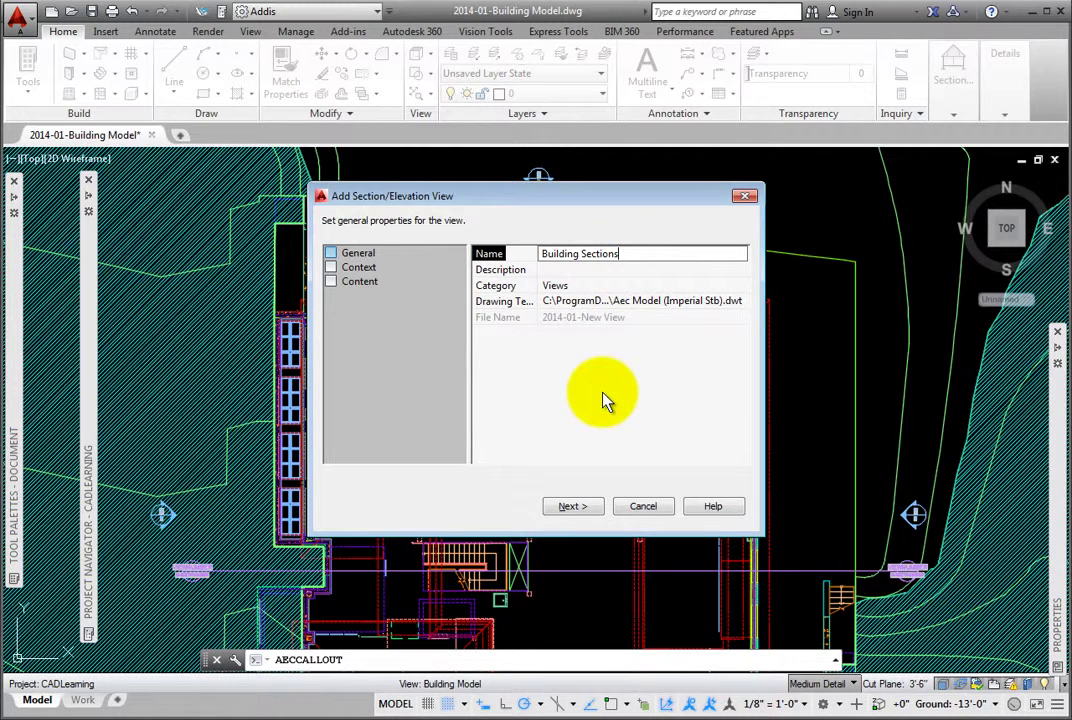
click(607, 287)
click(607, 287)
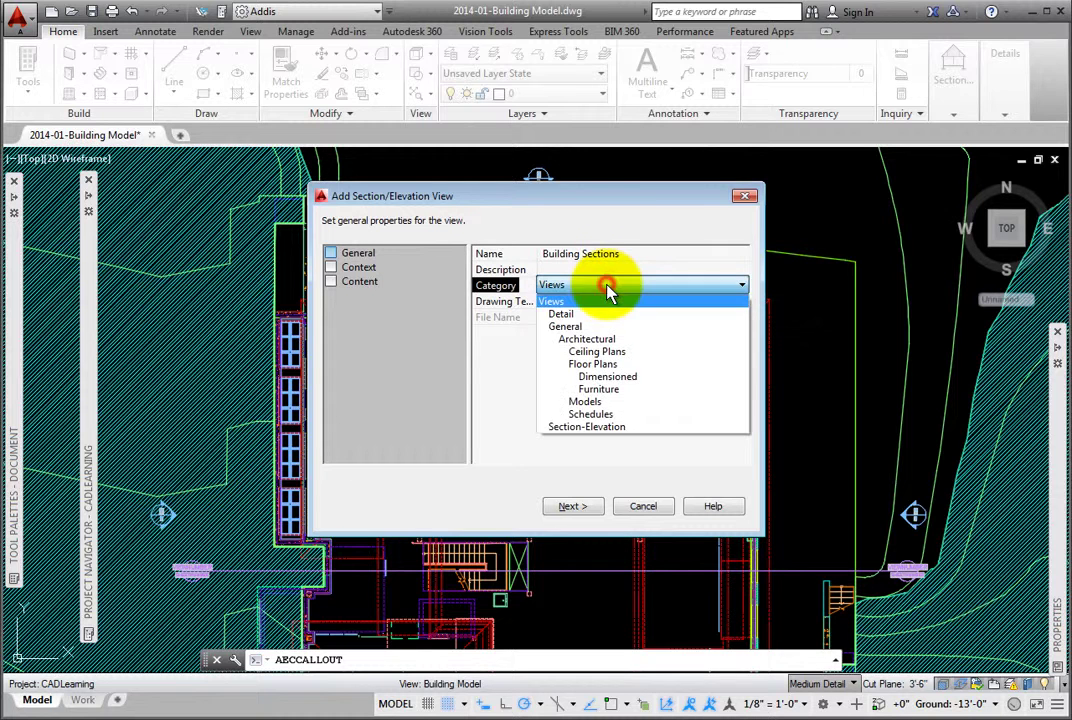
click(614, 428)
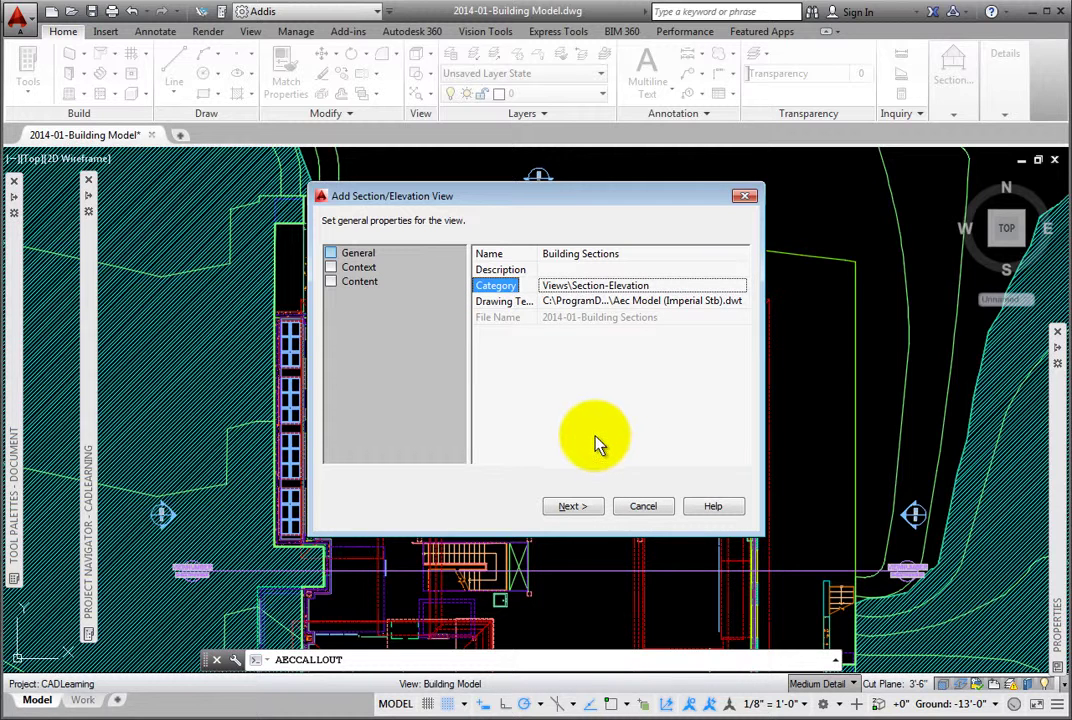
click(577, 508)
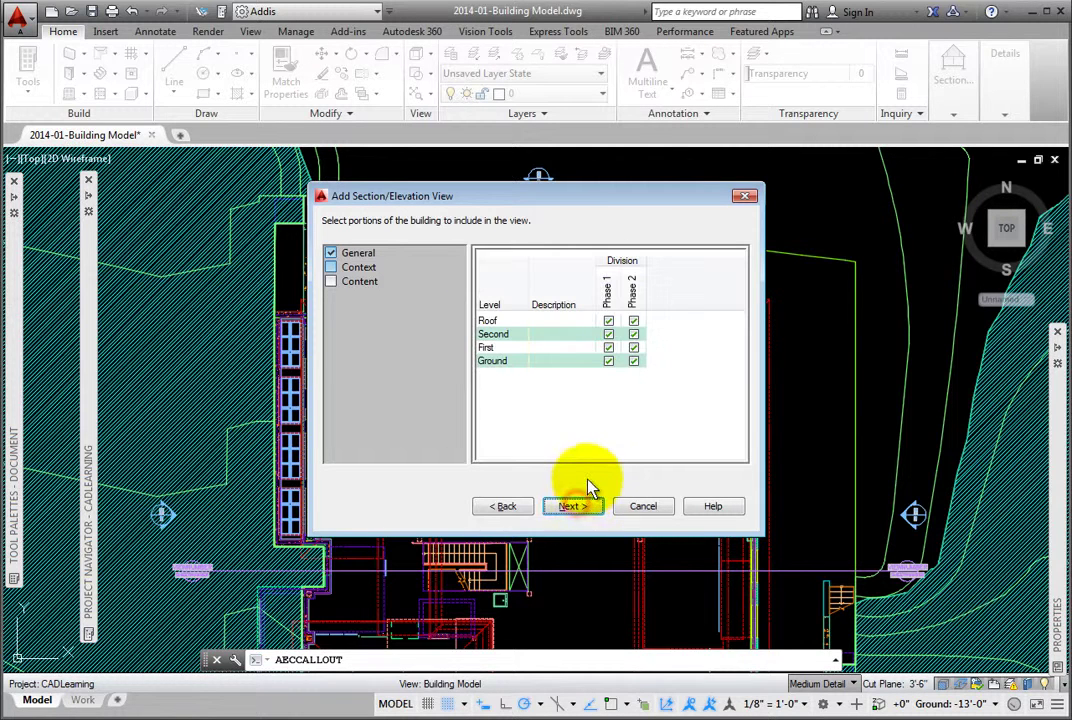
Step: Exclude Phase 2 from the view on the Roof, Second, First and Ground levels, keeping Phase 1
click(633, 321)
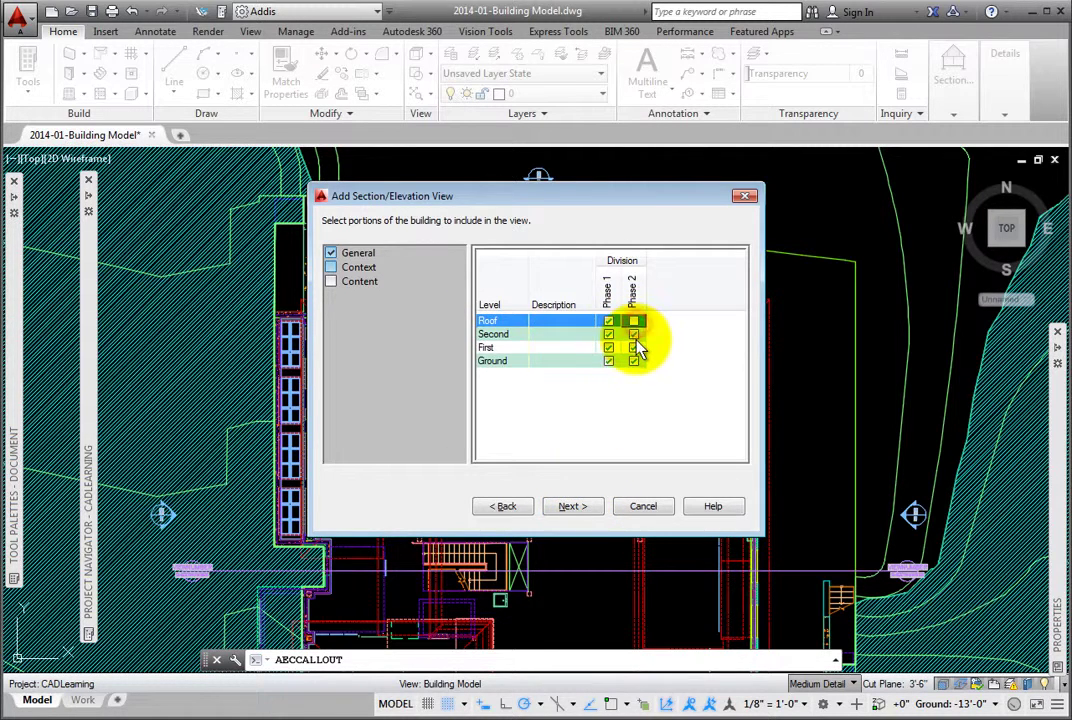
click(633, 334)
click(633, 347)
click(633, 361)
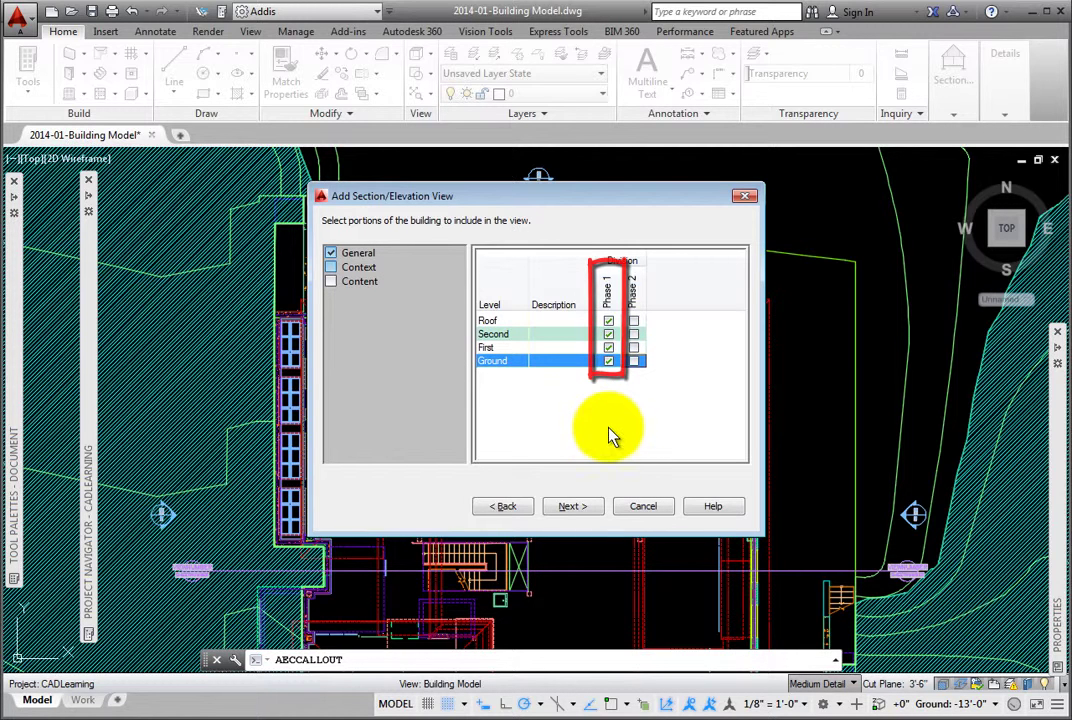
click(574, 508)
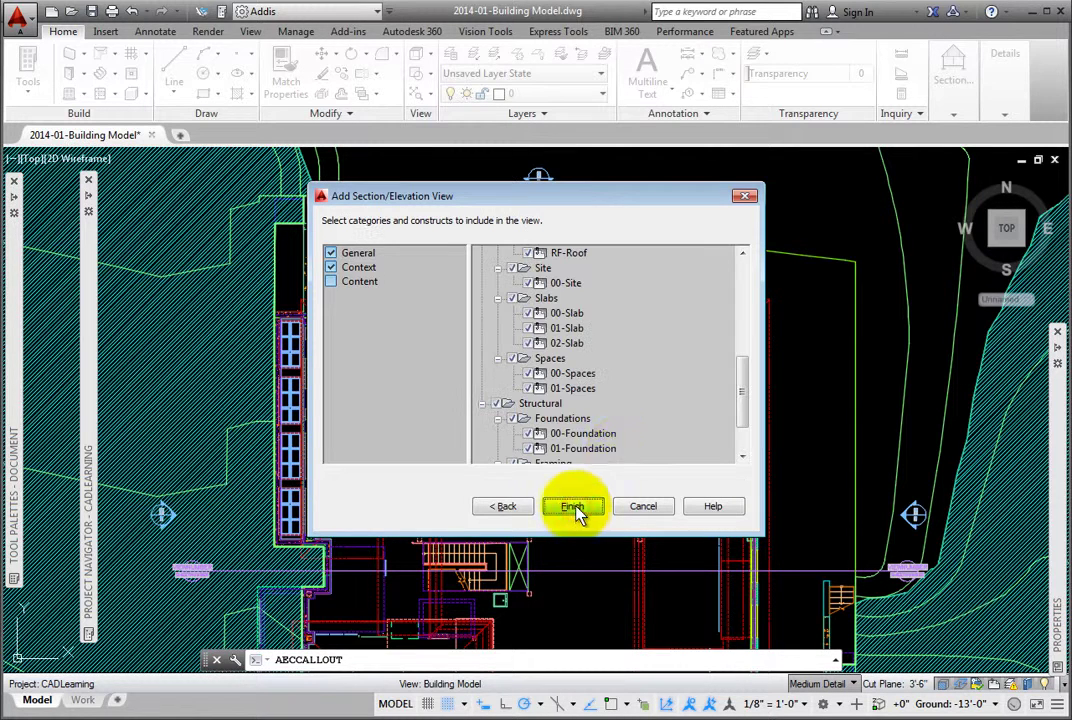
Step: Exclude the Spaces and Building Outline constructs from the section view and finish its setup
click(518, 358)
drag(742, 376, 743, 268)
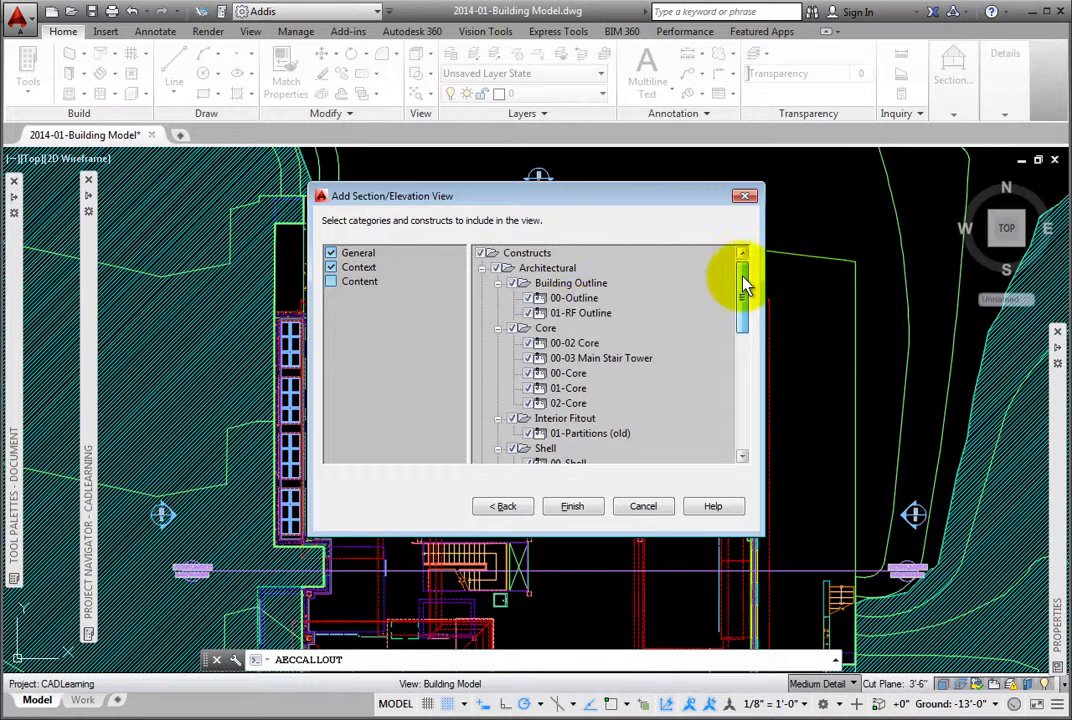
click(517, 288)
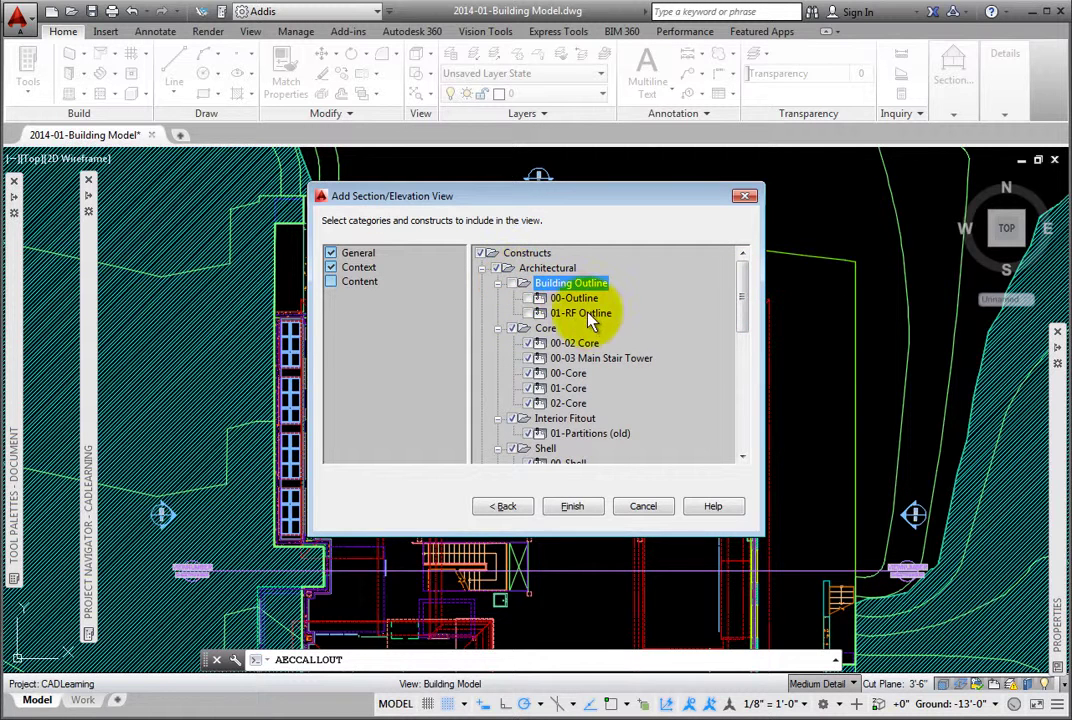
click(581, 507)
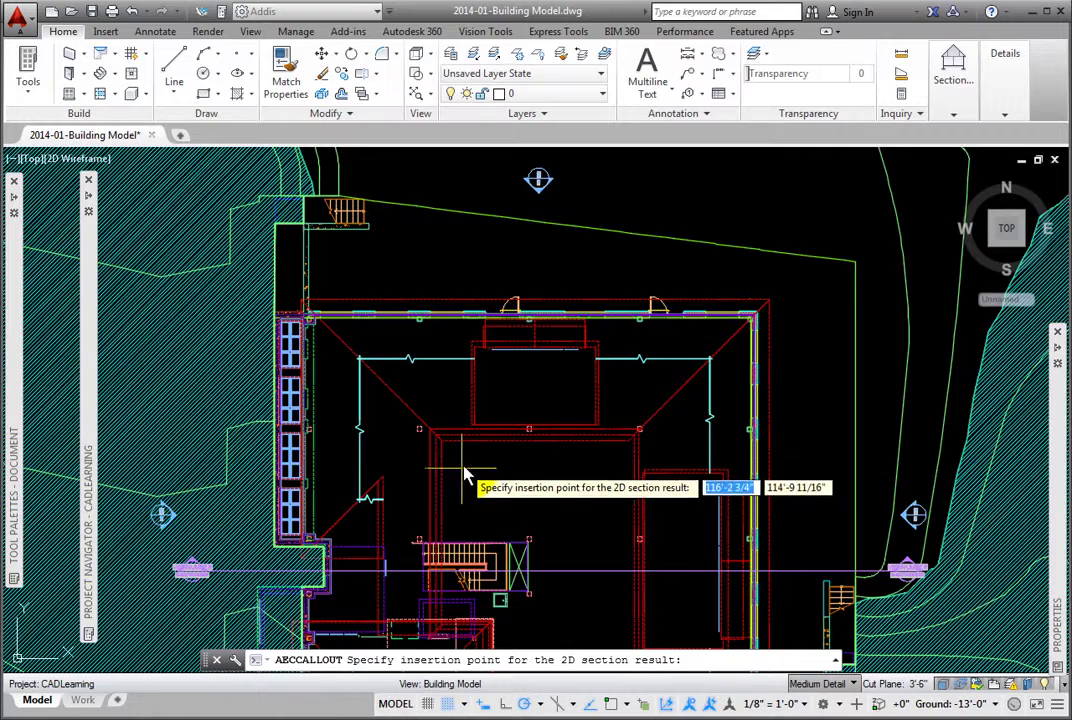
Step: Place the 2D section result in the empty area just above the site's northwest corner
scroll(465, 412, down, 3)
scroll(418, 405, down, 1)
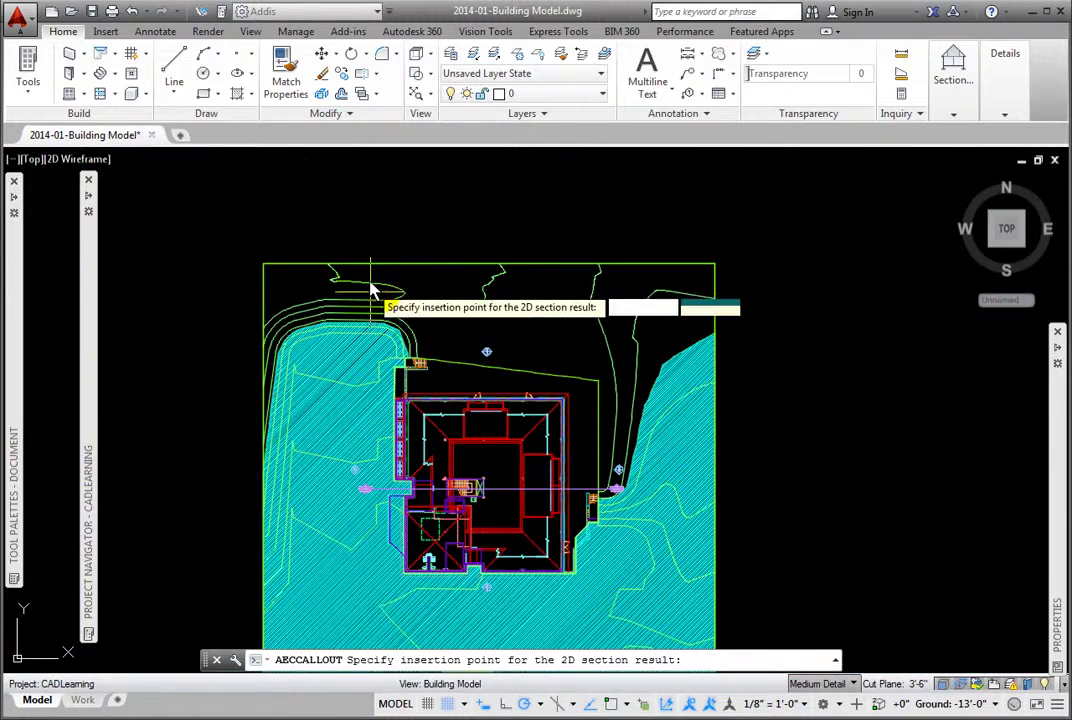
click(275, 244)
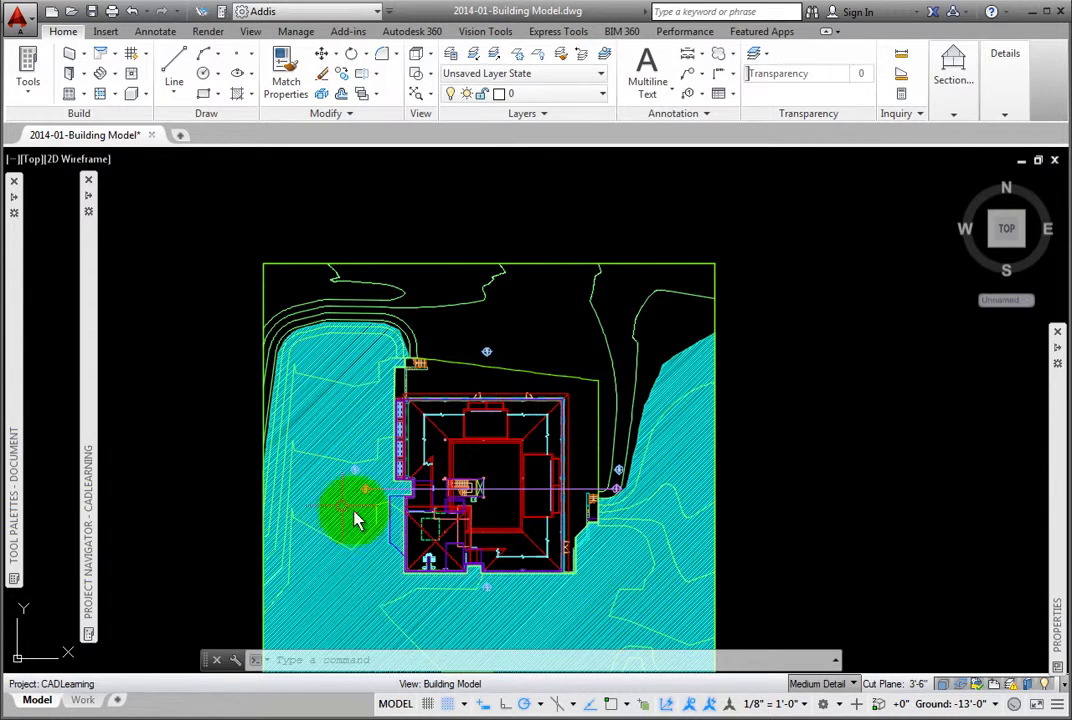
Step: Examine the fields in the section mark's bubble at the east end of the section line
scroll(628, 503, up, 10)
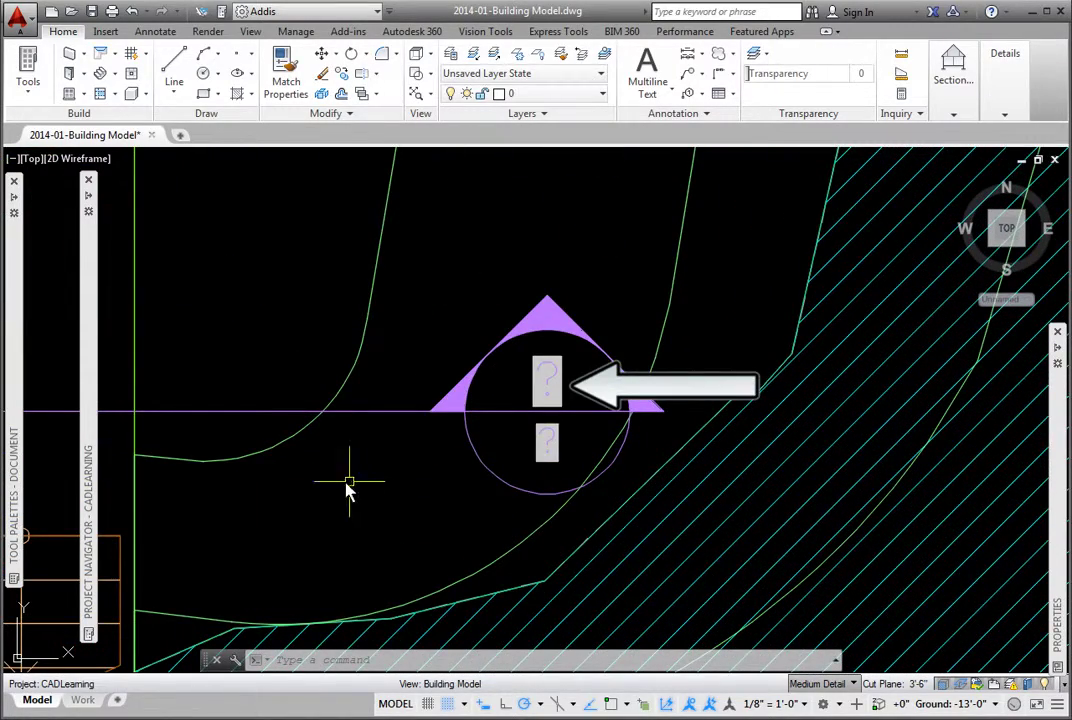
scroll(308, 484, down, 2)
scroll(308, 484, down, 5)
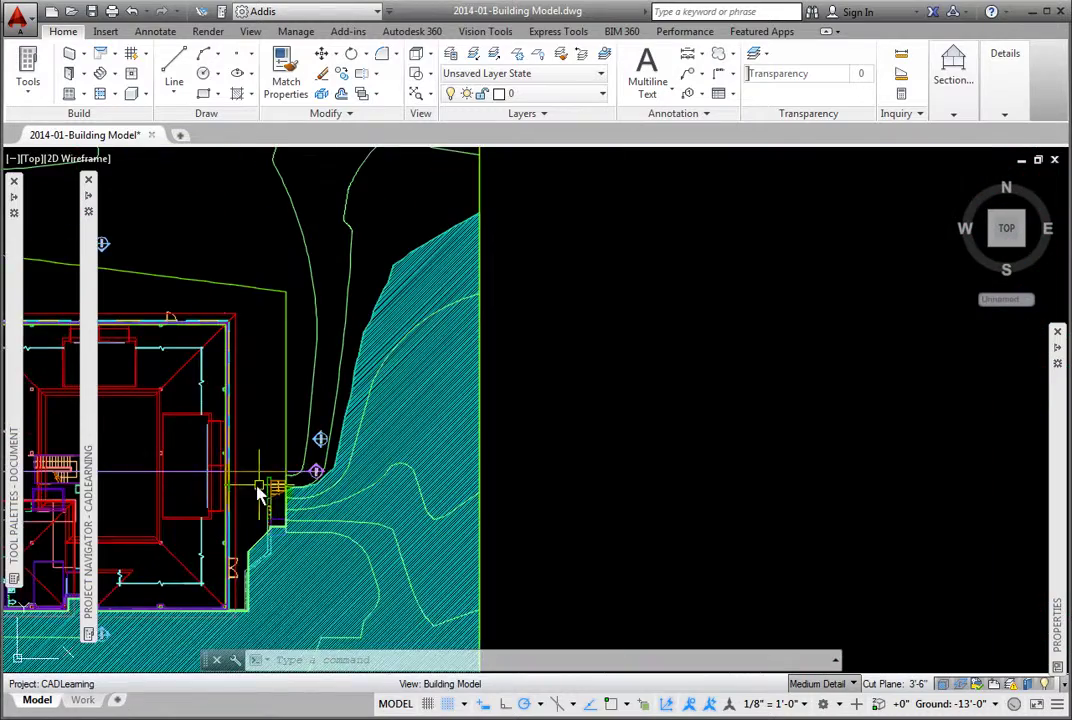
middle_drag(490, 441, 550, 462)
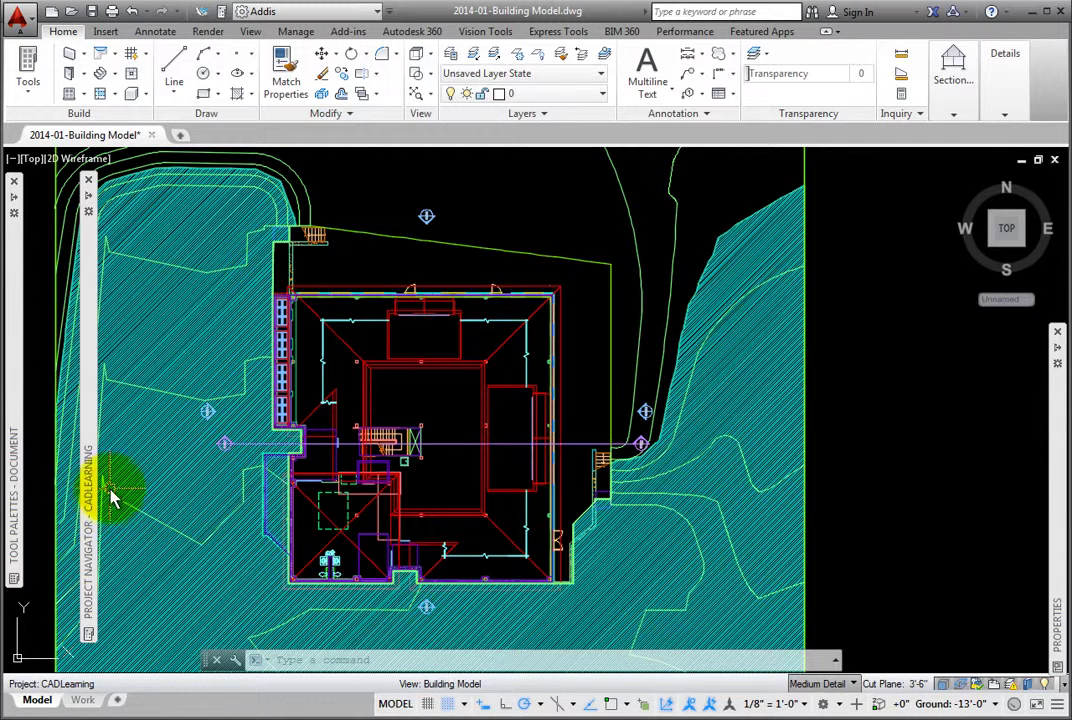
Step: Expand Section-Elevation and Building Sections in the project's views and select the East-West Section view
mouse_move(98, 450)
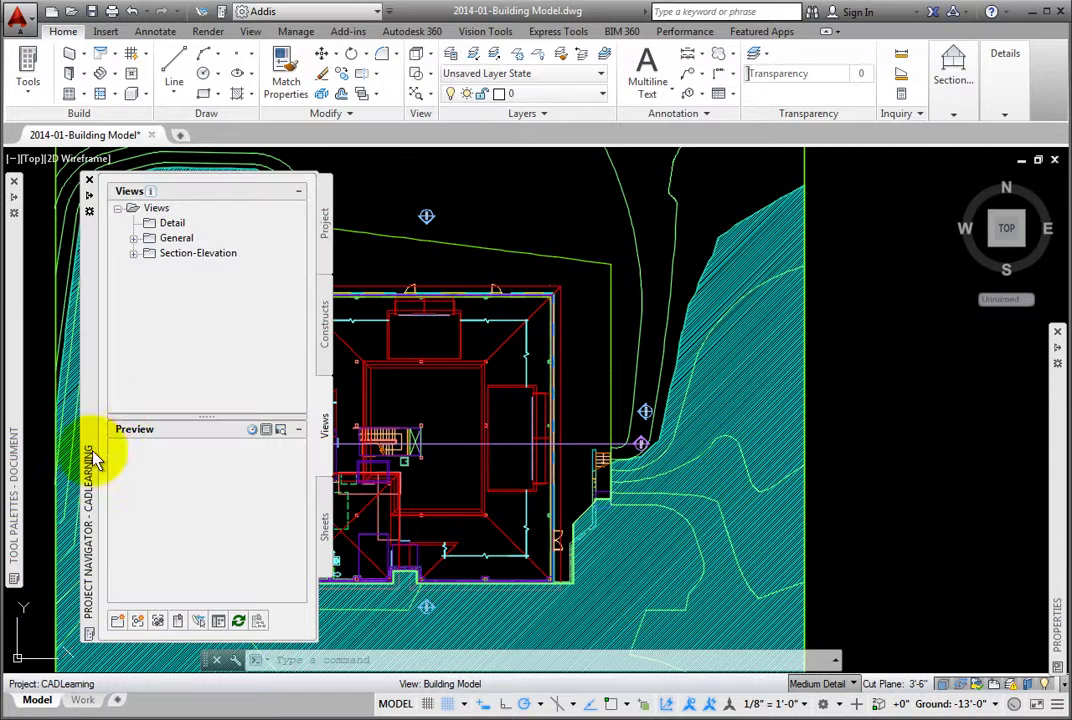
click(133, 253)
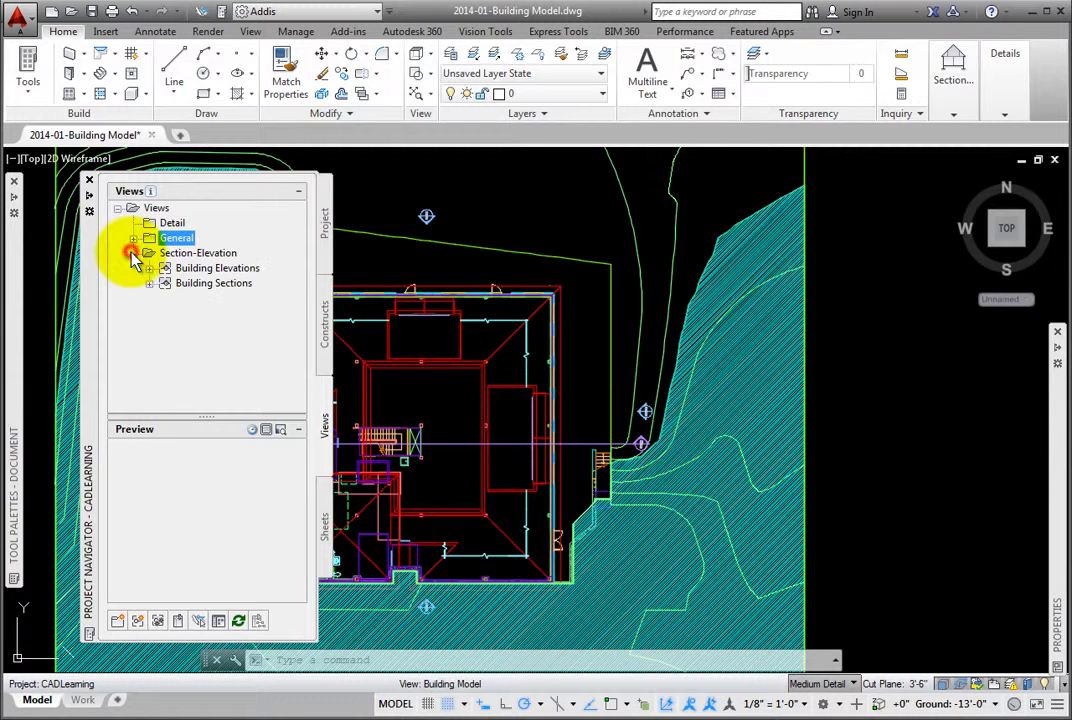
click(149, 284)
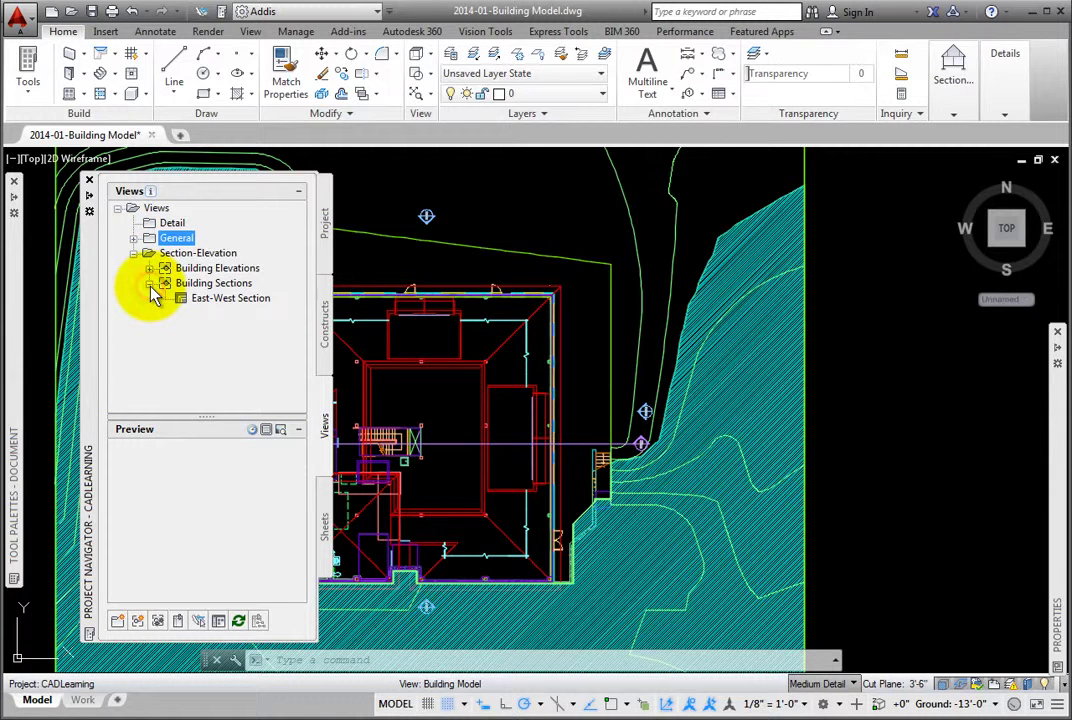
click(222, 308)
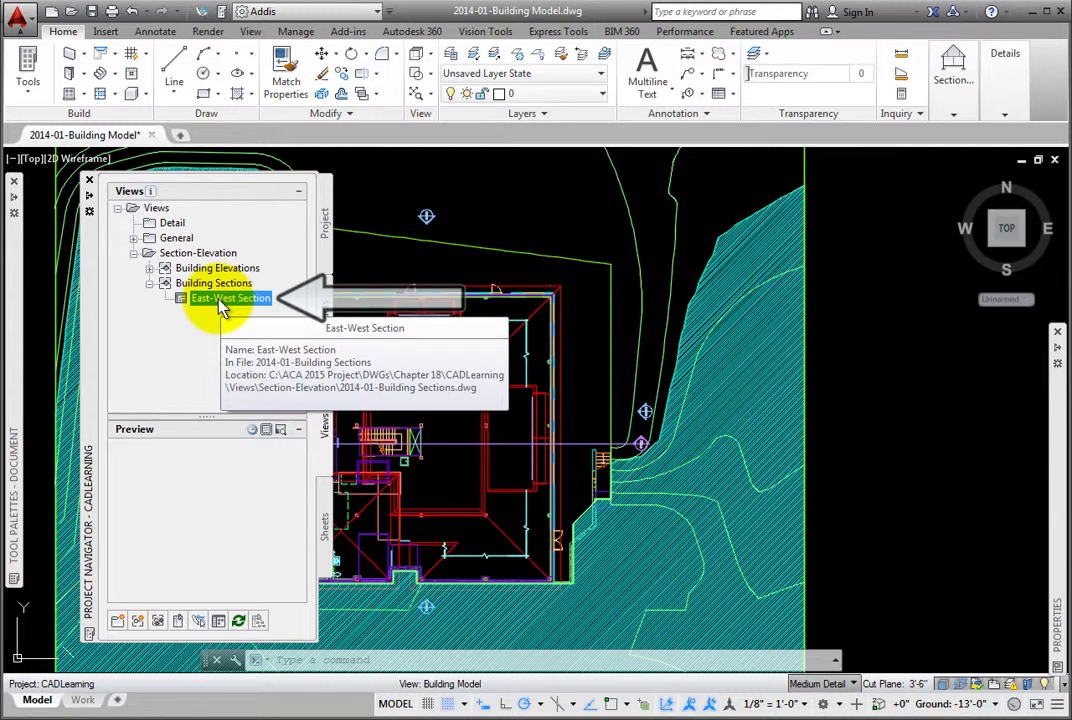
Step: Review the East-West Section view's check-in history and details, and return to its preview
click(252, 437)
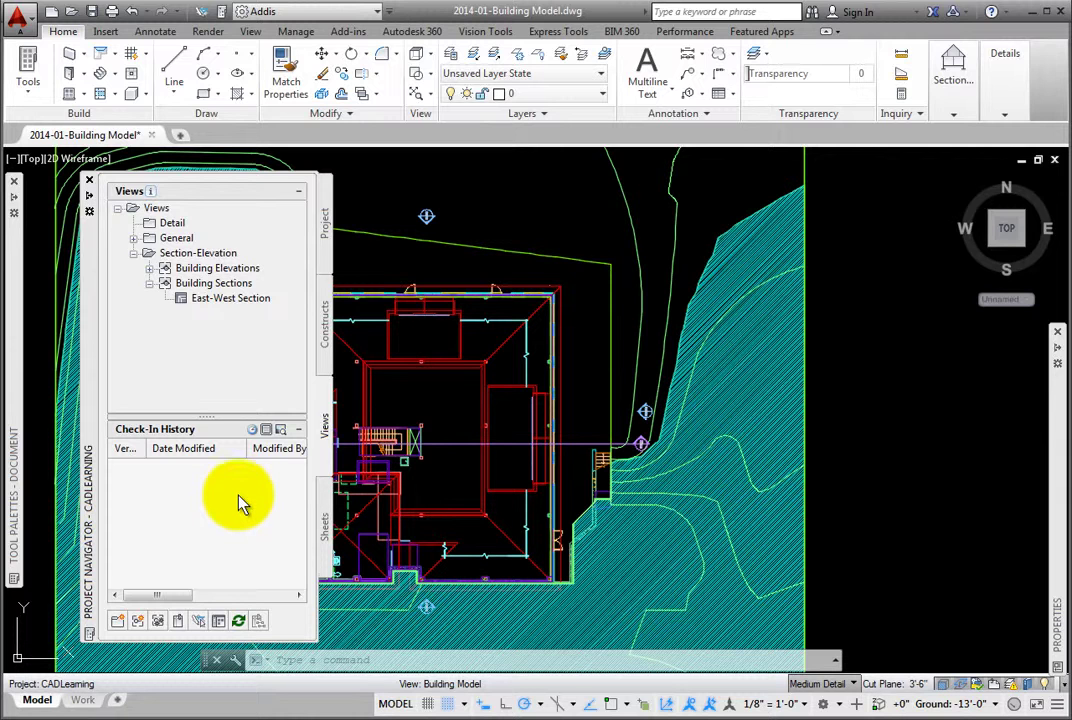
click(265, 430)
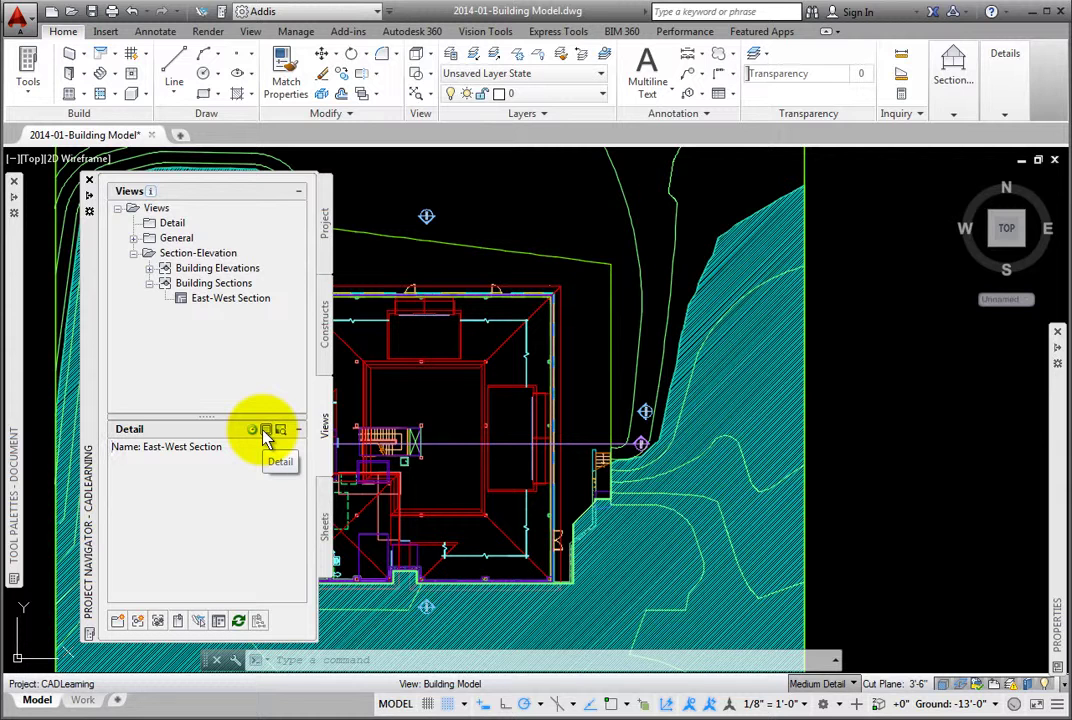
click(281, 431)
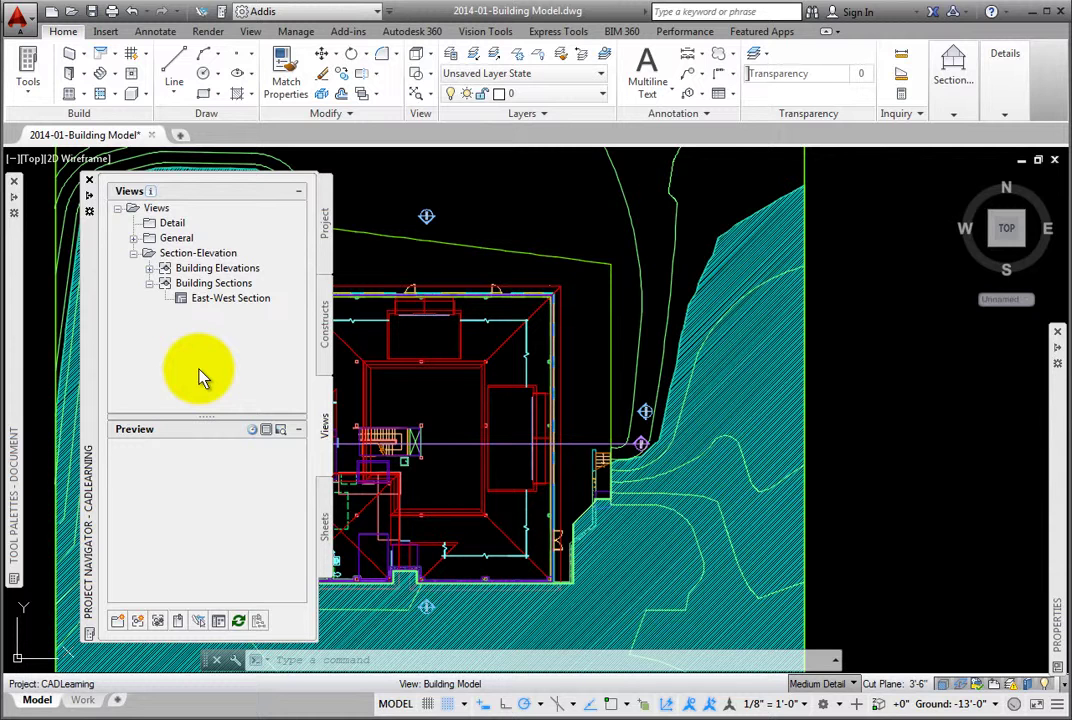
Step: Open the Building Sections view drawing and examine the generated East-West section and its title mark
double_click(205, 284)
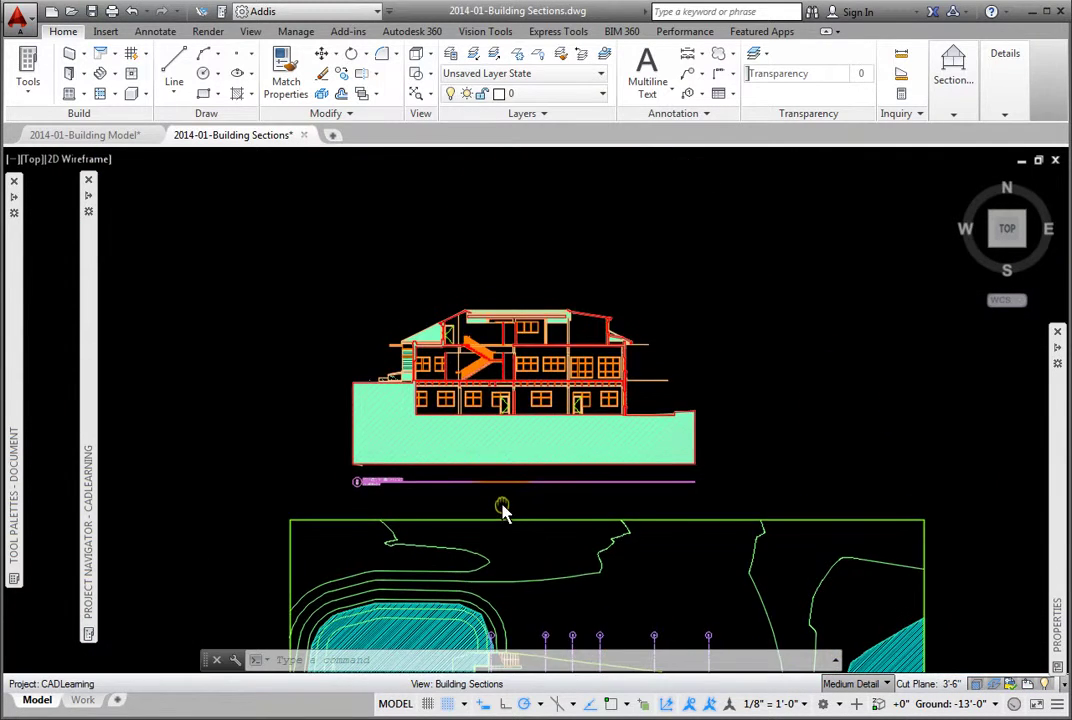
scroll(507, 445, up, 4)
mouse_move(485, 445)
middle_down()
mouse_move(488, 478)
mouse_move(503, 487)
middle_up()
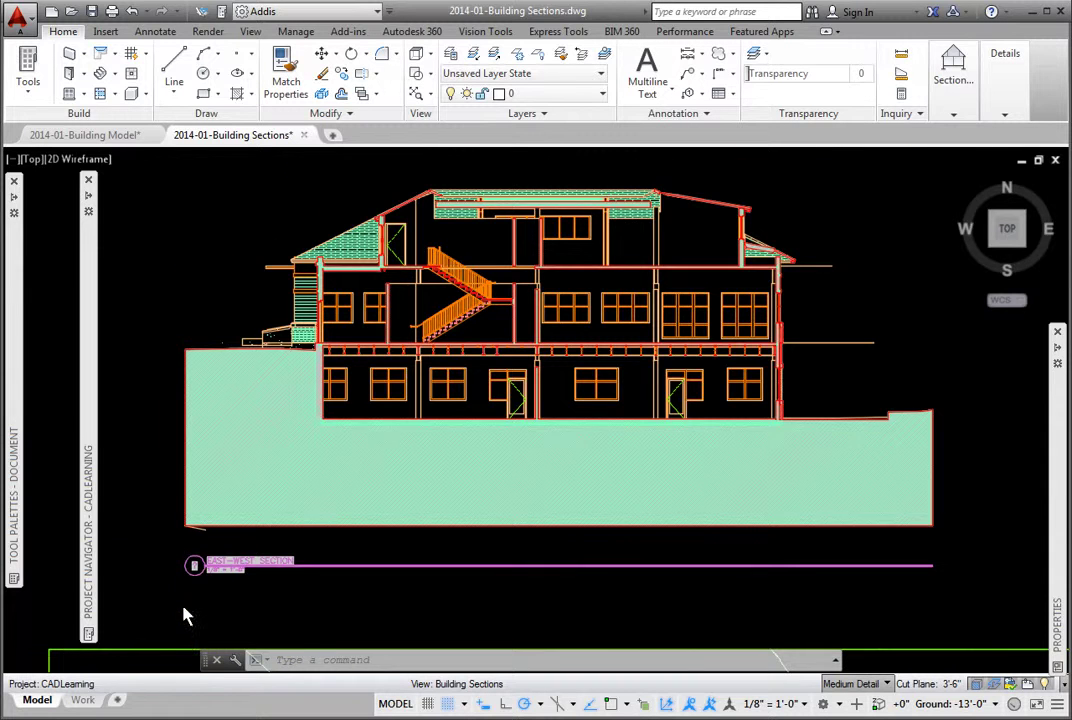
scroll(183, 615, up, 3)
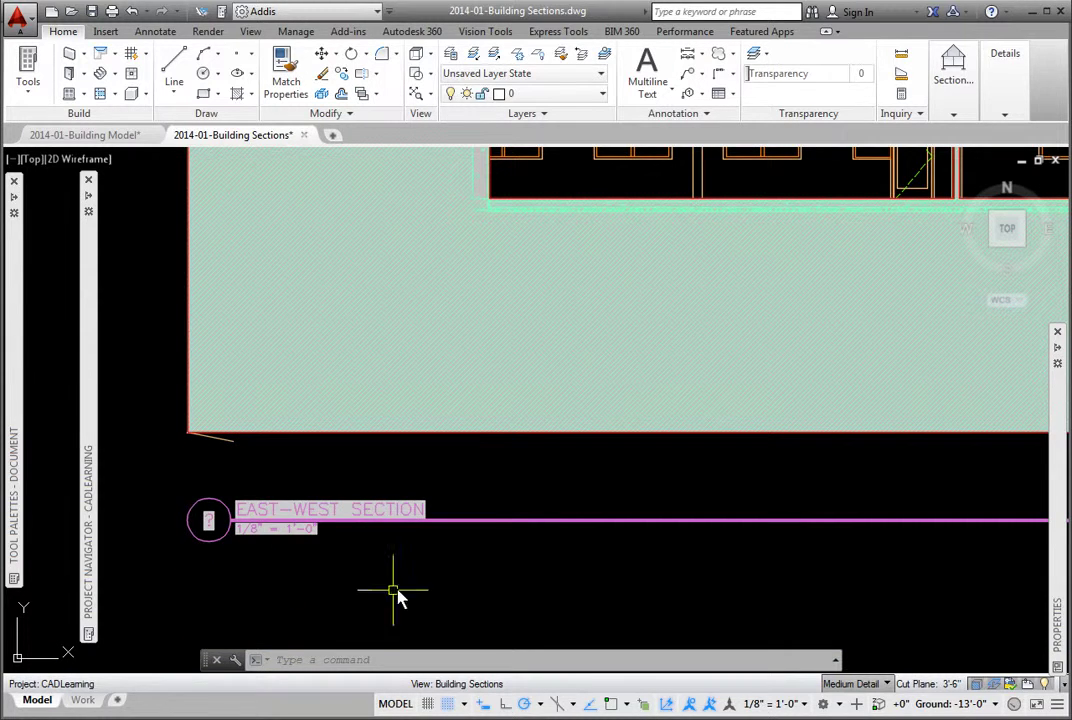
scroll(498, 558, down, 3)
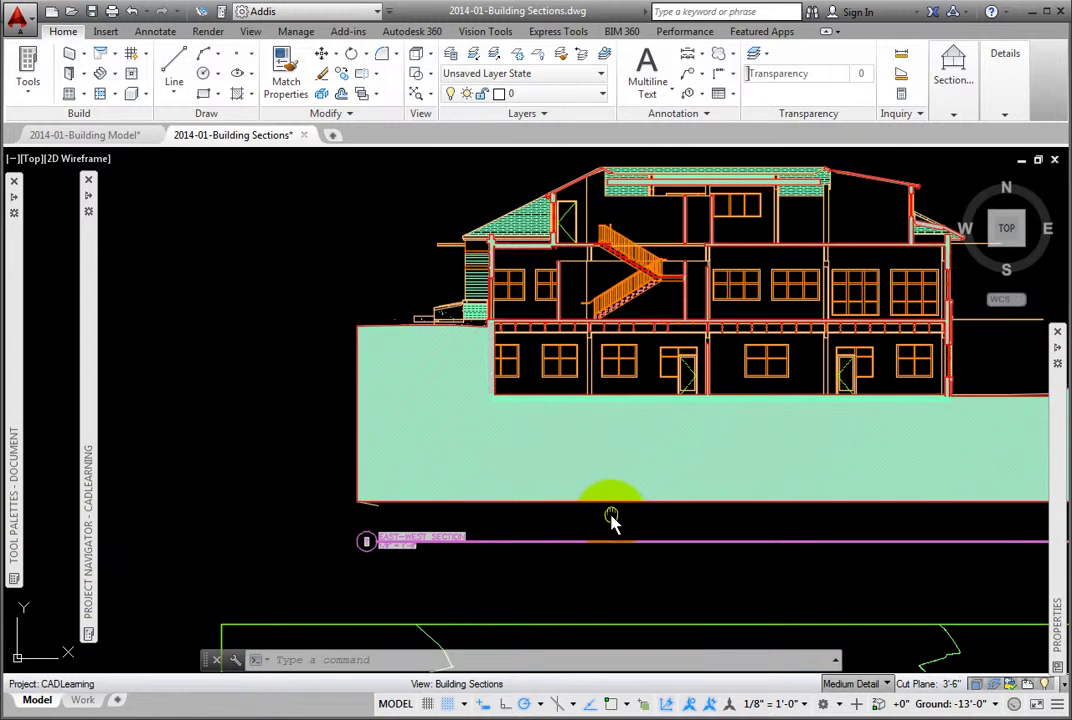
middle_drag(612, 517, 488, 538)
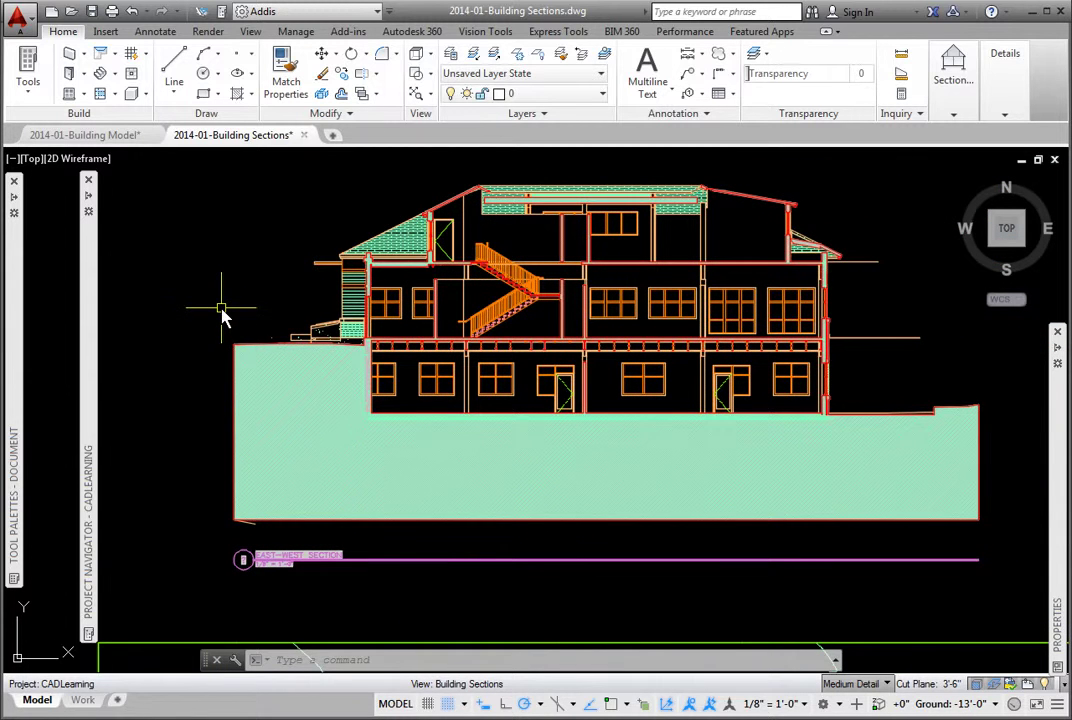
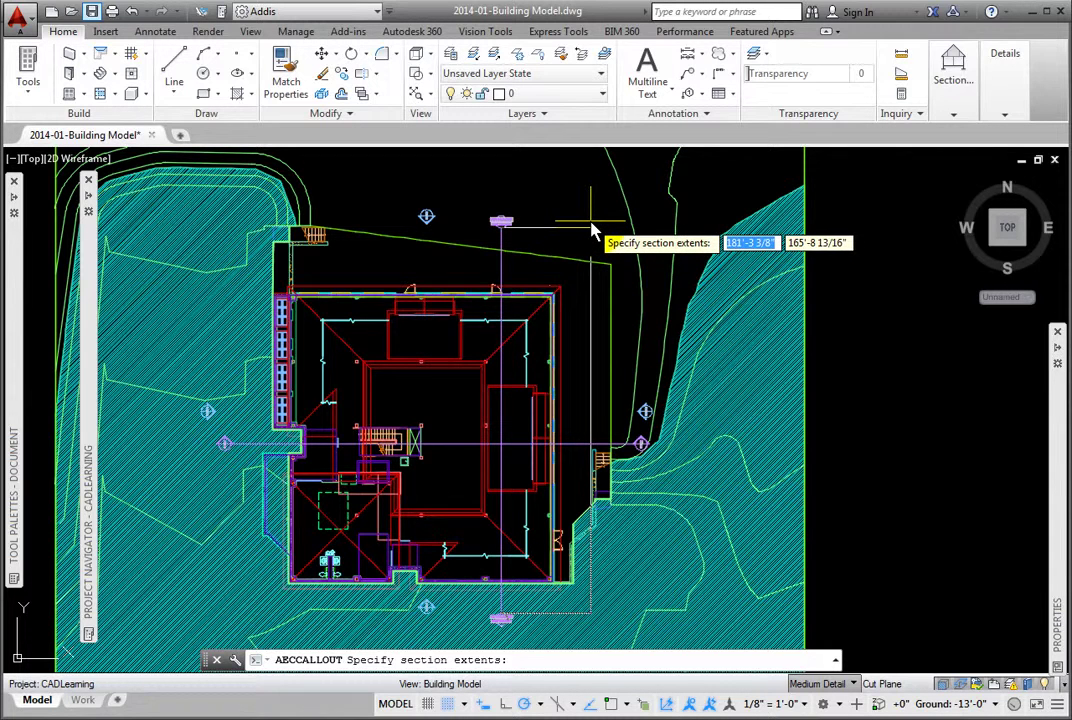
Step: Set the extents of the north-south section line to the east side and name the new model space view "North-South Section"
click(592, 232)
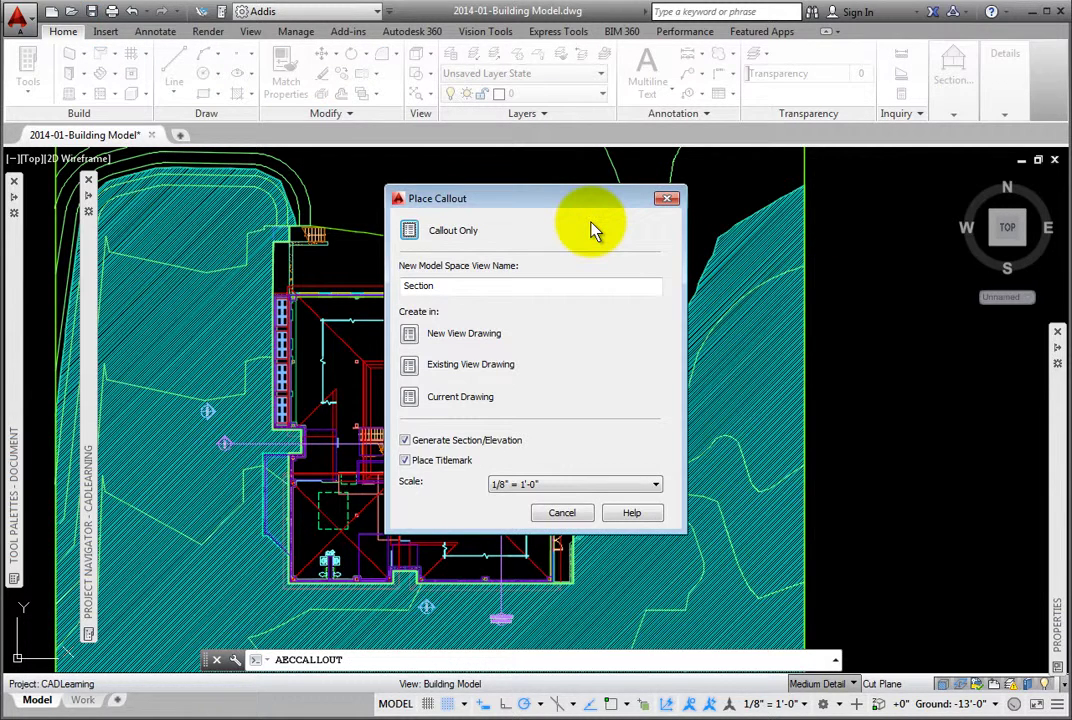
click(483, 288)
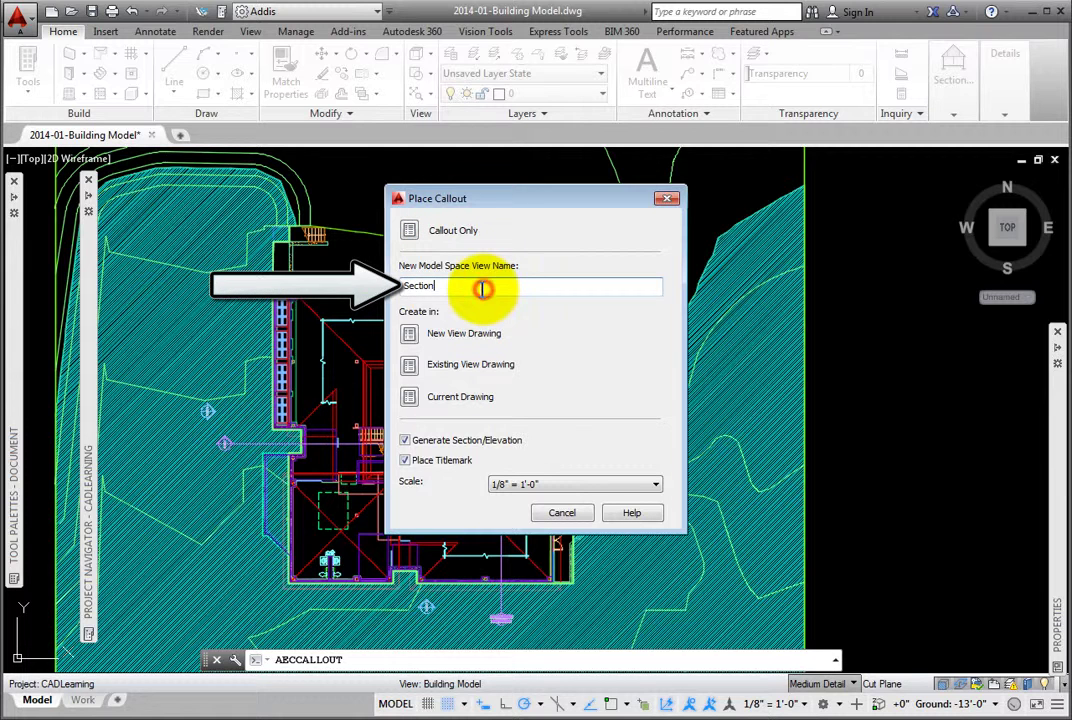
drag(438, 286, 398, 292)
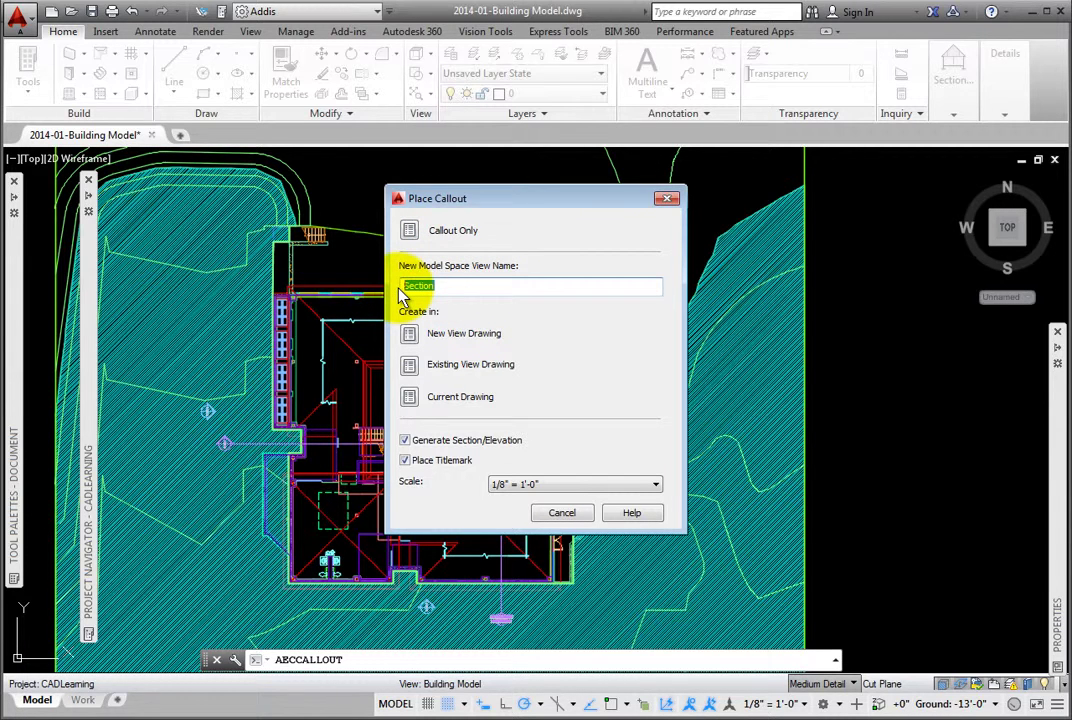
text(North-South Section)
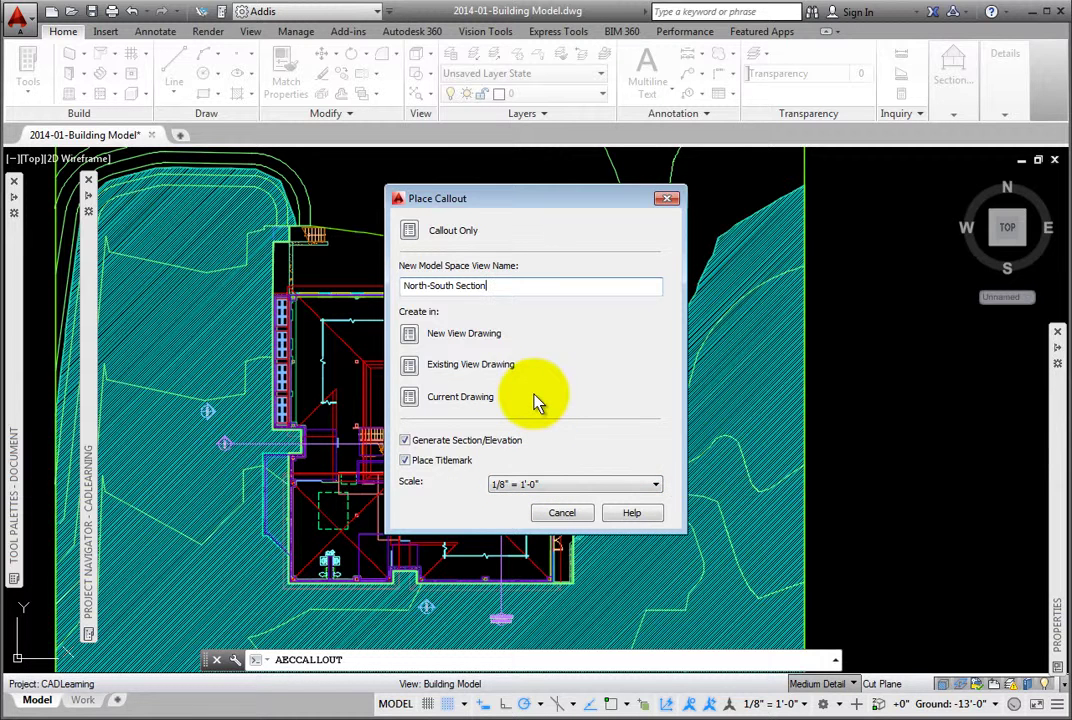
Step: Create the section in the existing Building Sections view drawing and place its 2D result in the empty area north of the site's northeast part
click(411, 366)
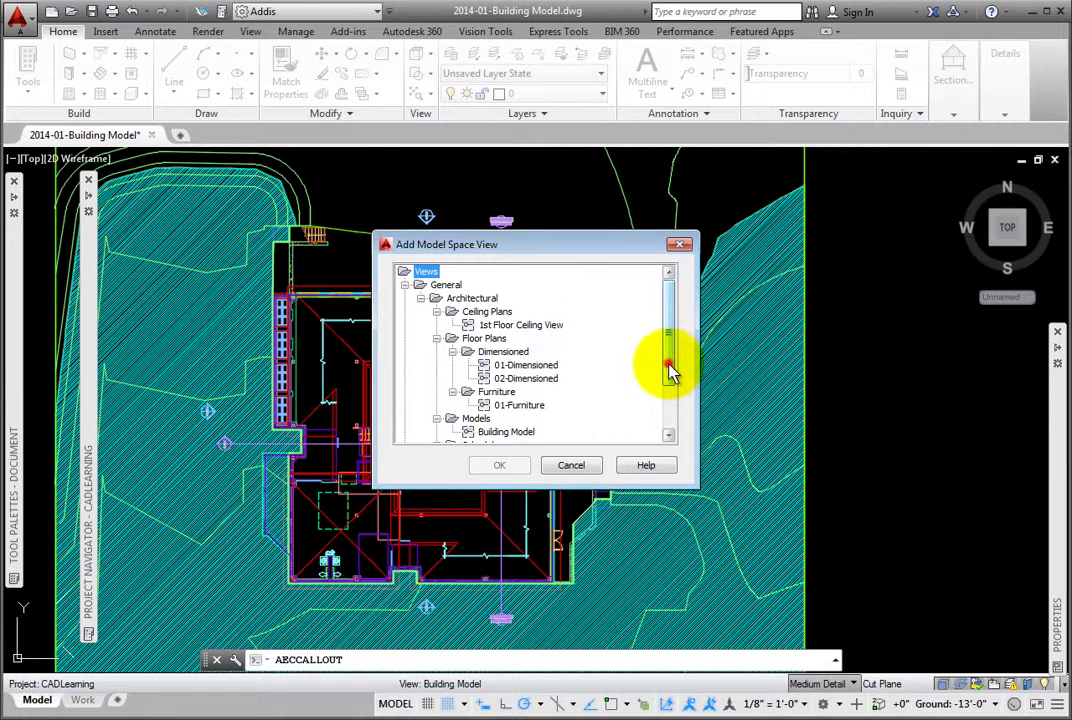
drag(670, 368, 666, 436)
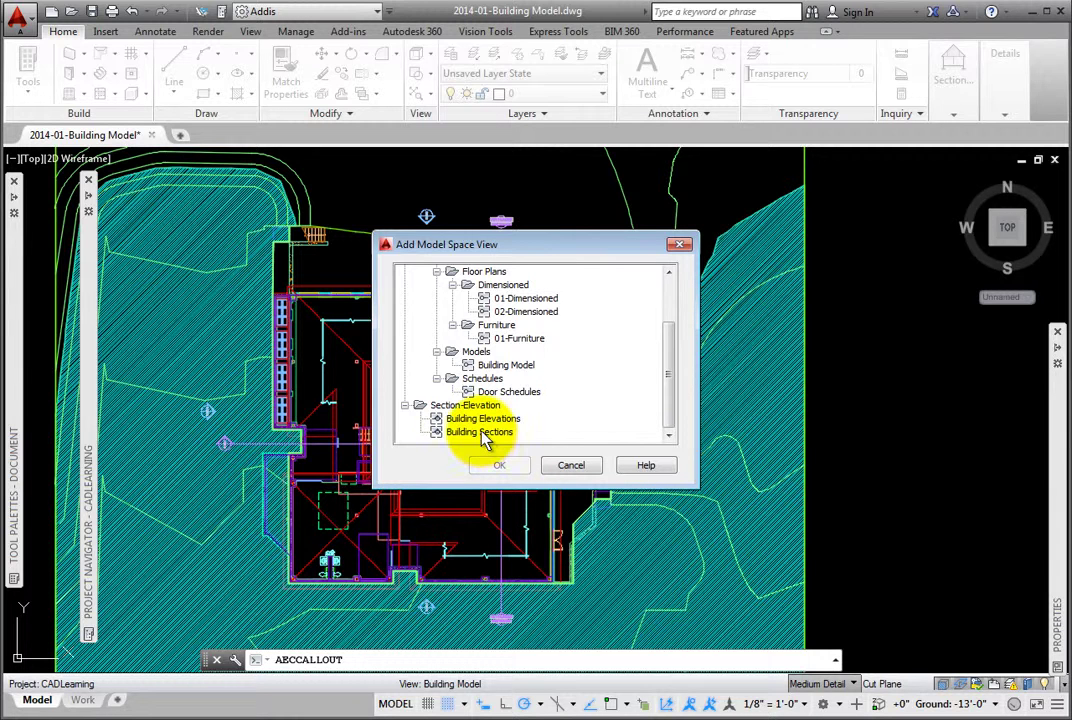
click(483, 438)
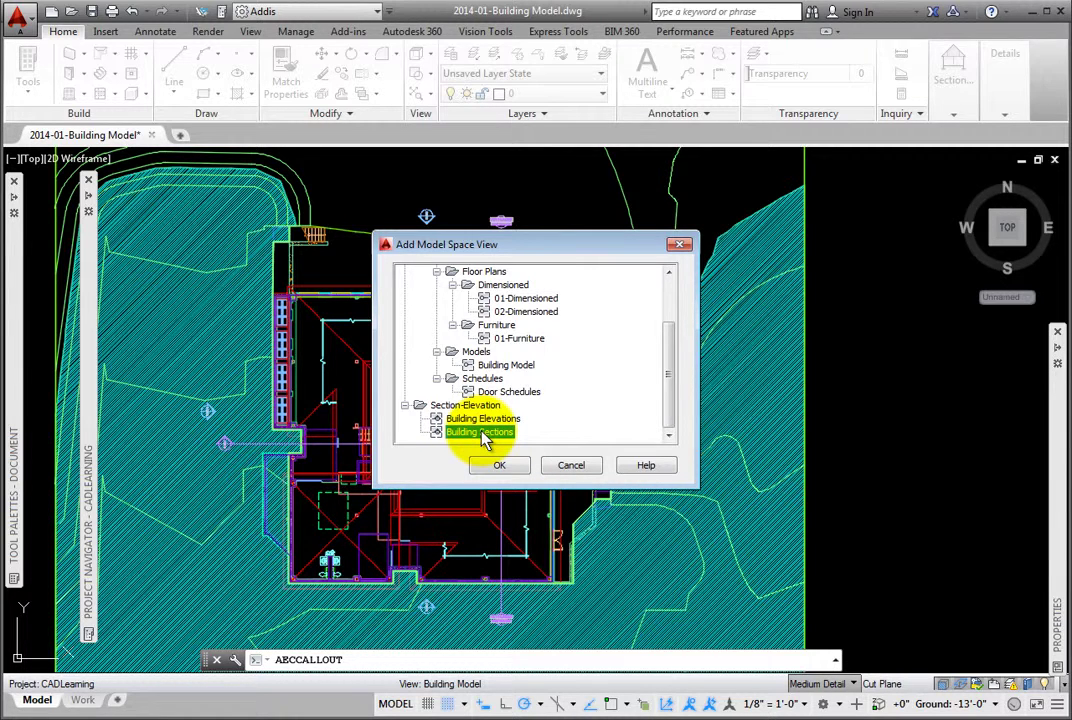
click(497, 470)
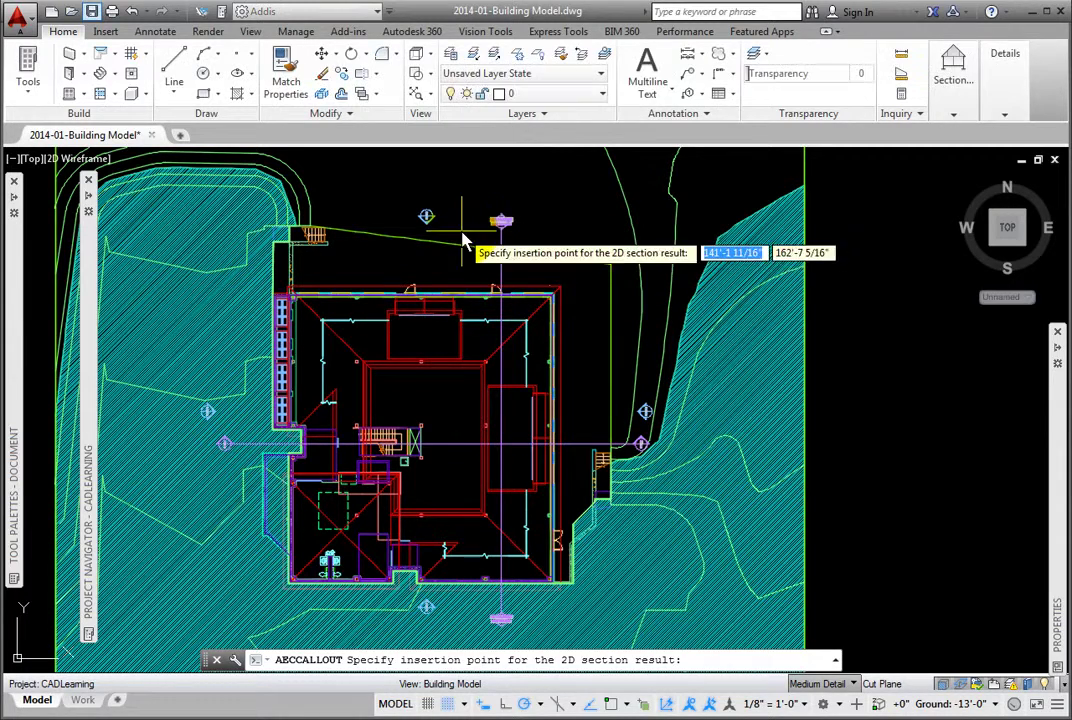
mouse_move(462, 232)
middle_down()
mouse_move(421, 450)
mouse_move(485, 508)
mouse_move(514, 507)
middle_up()
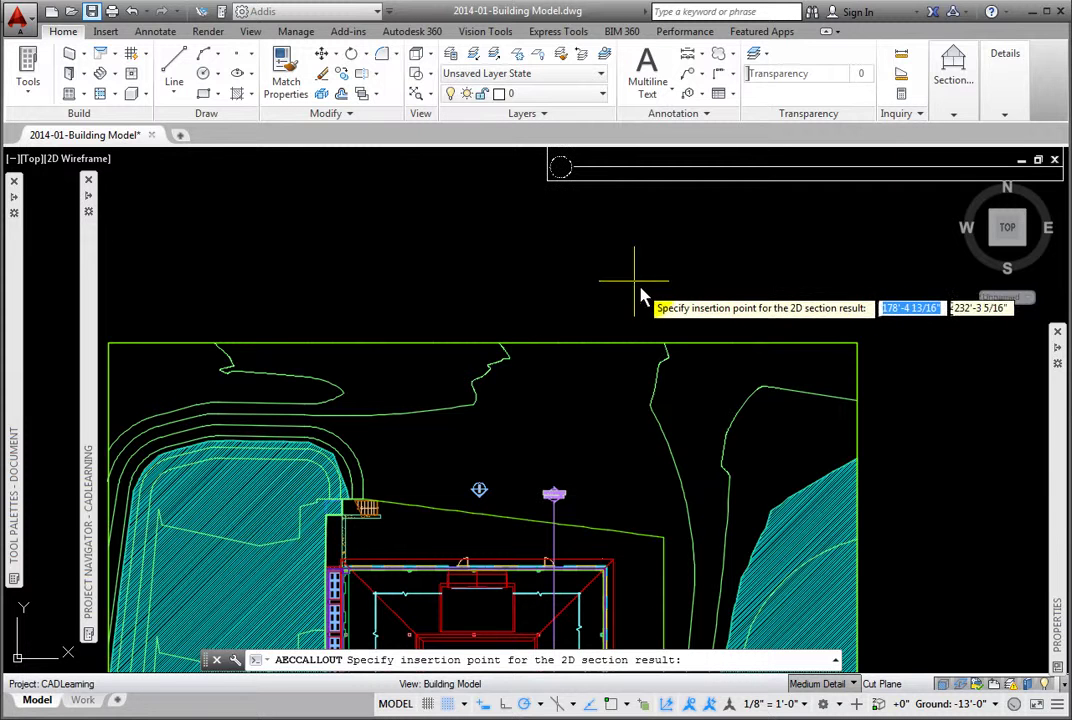
click(704, 233)
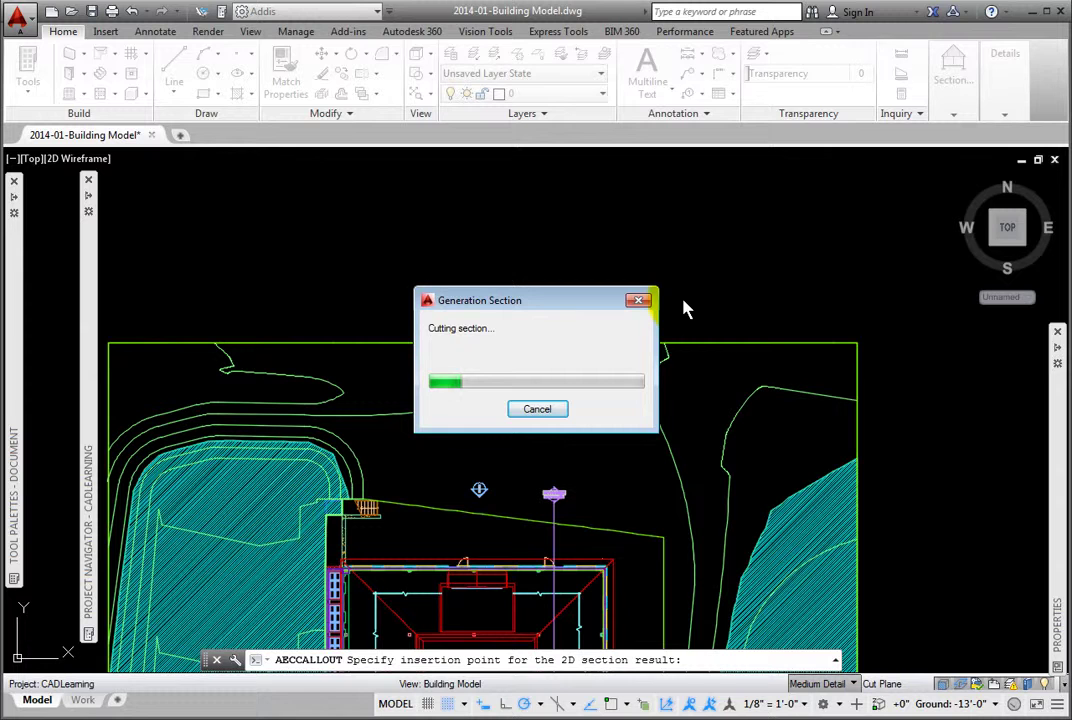
Step: Examine the fields in the section mark's bubble at the north end of the new section line
click(556, 517)
scroll(556, 517, up, 6)
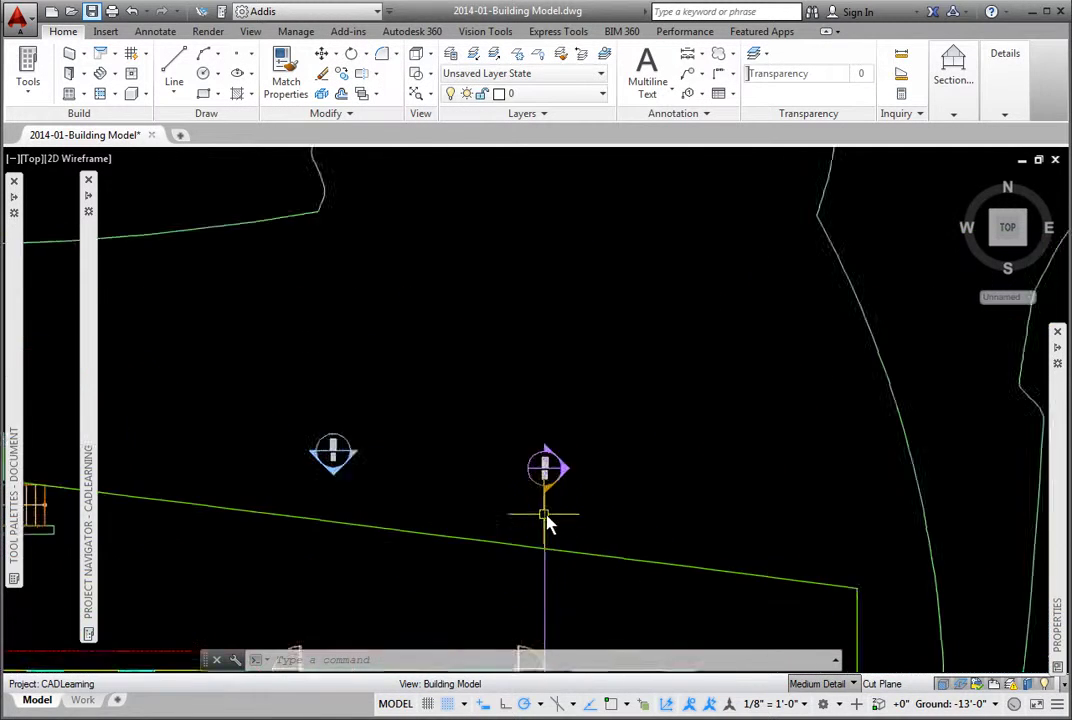
scroll(556, 517, up, 2)
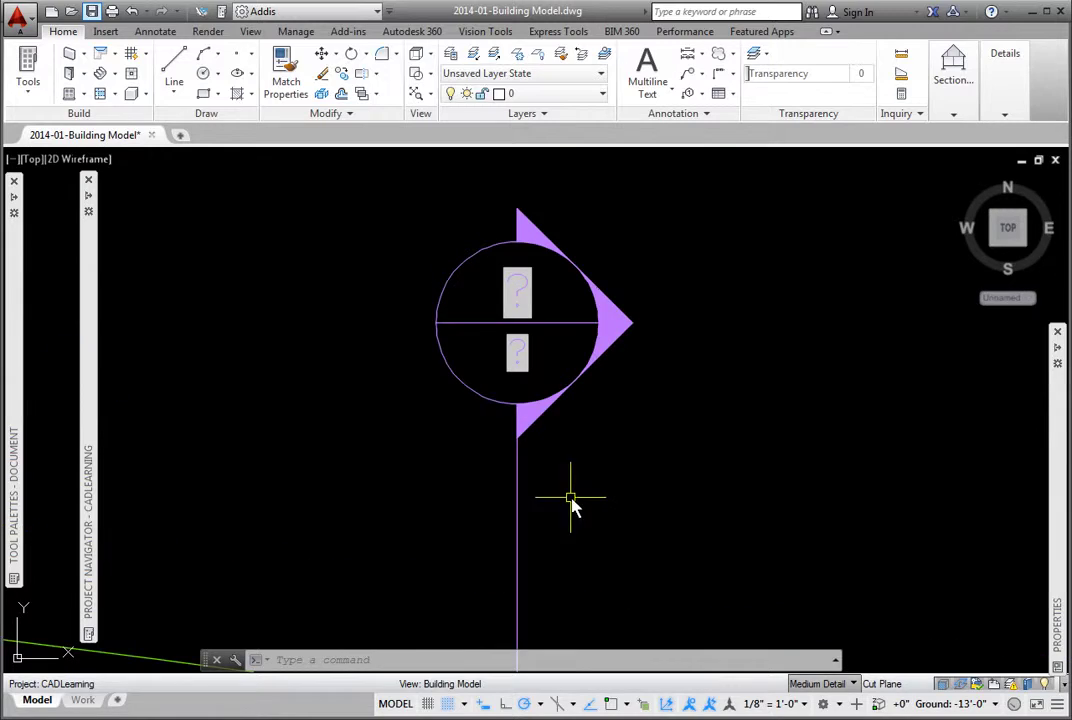
scroll(610, 510, down, 8)
scroll(652, 577, down, 3)
mouse_move(646, 562)
middle_down()
mouse_move(653, 292)
mouse_move(641, 268)
middle_up()
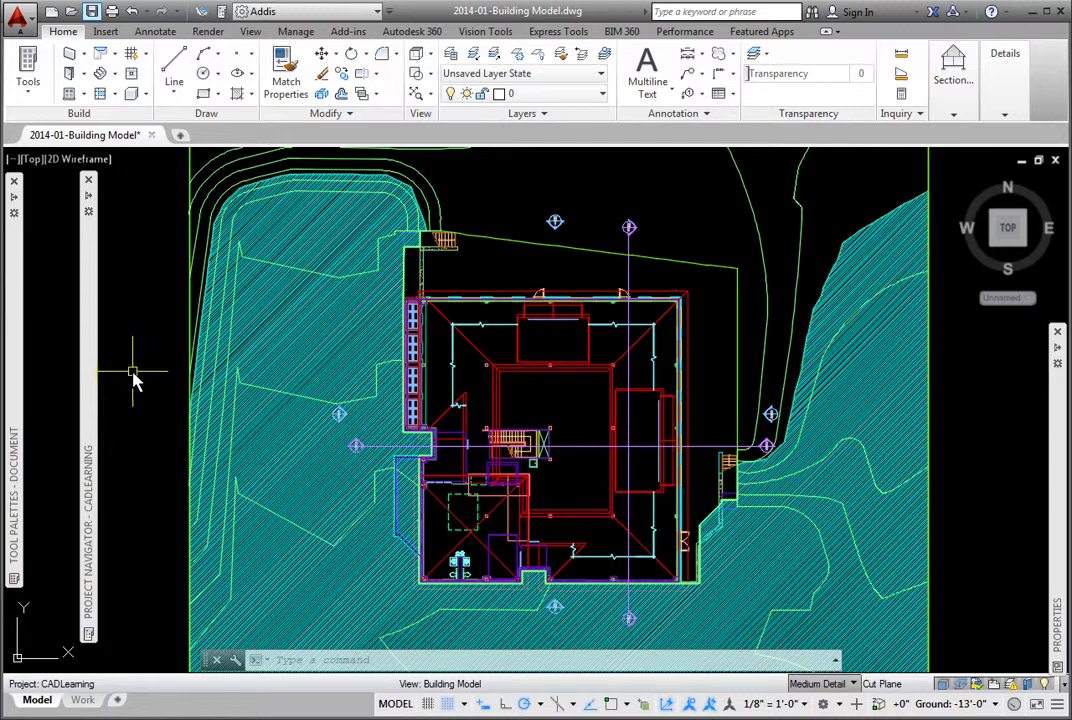
Step: Check the East-West and North-South Section views listed under Building Sections in the project's views
mouse_move(100, 388)
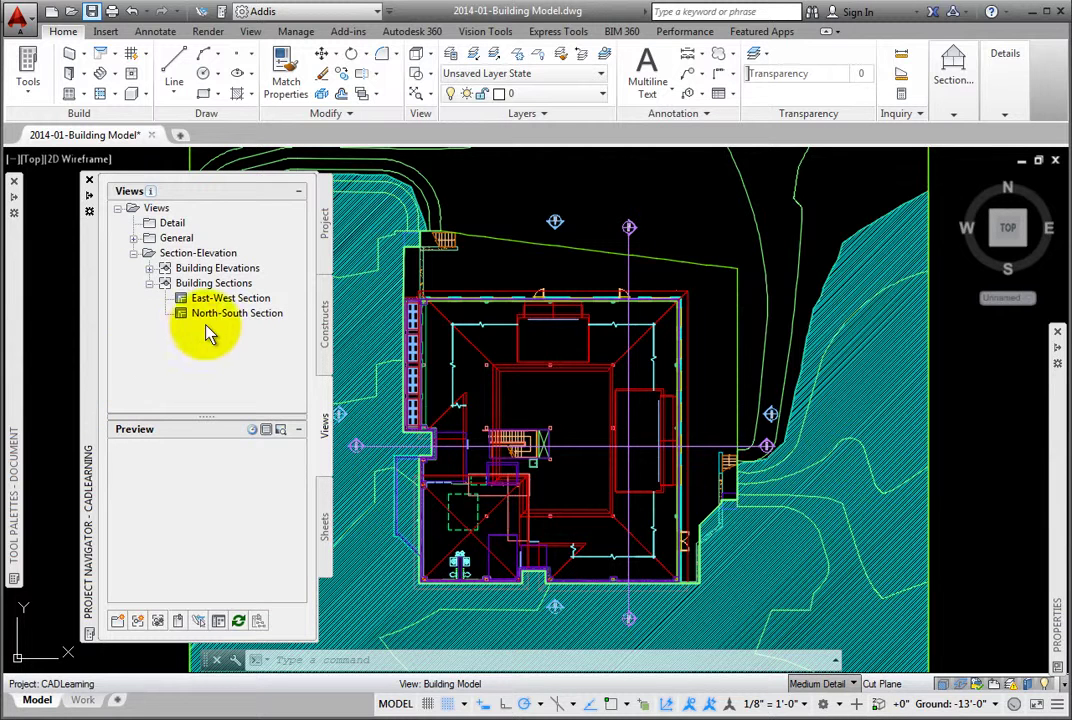
mouse_move(212, 287)
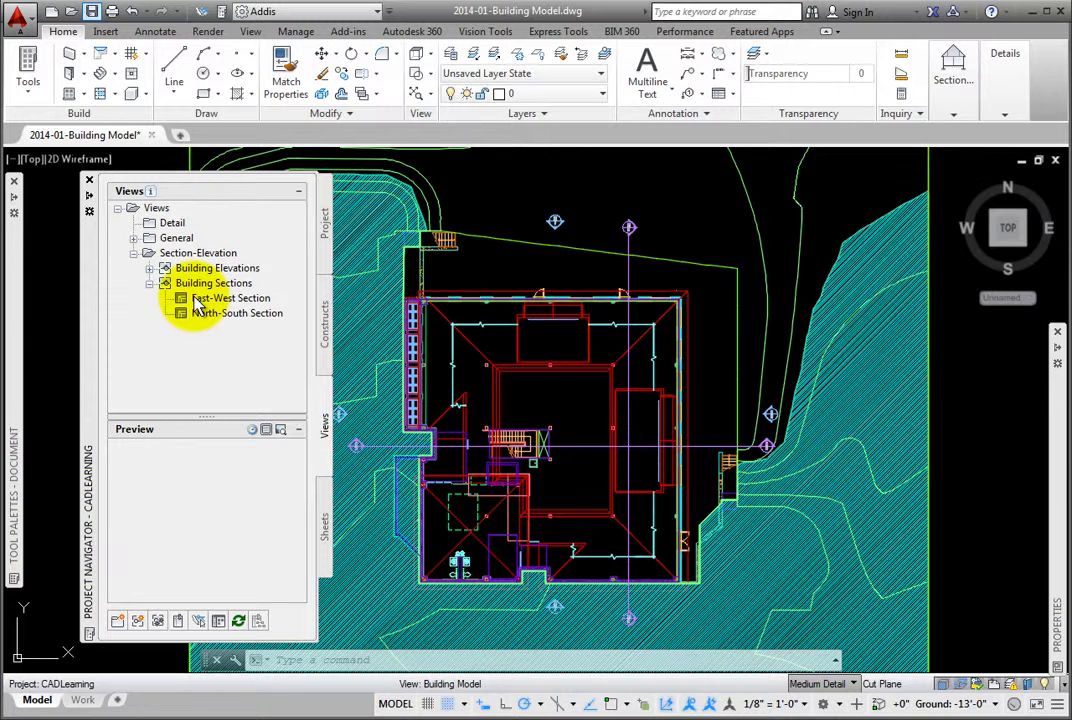
click(188, 299)
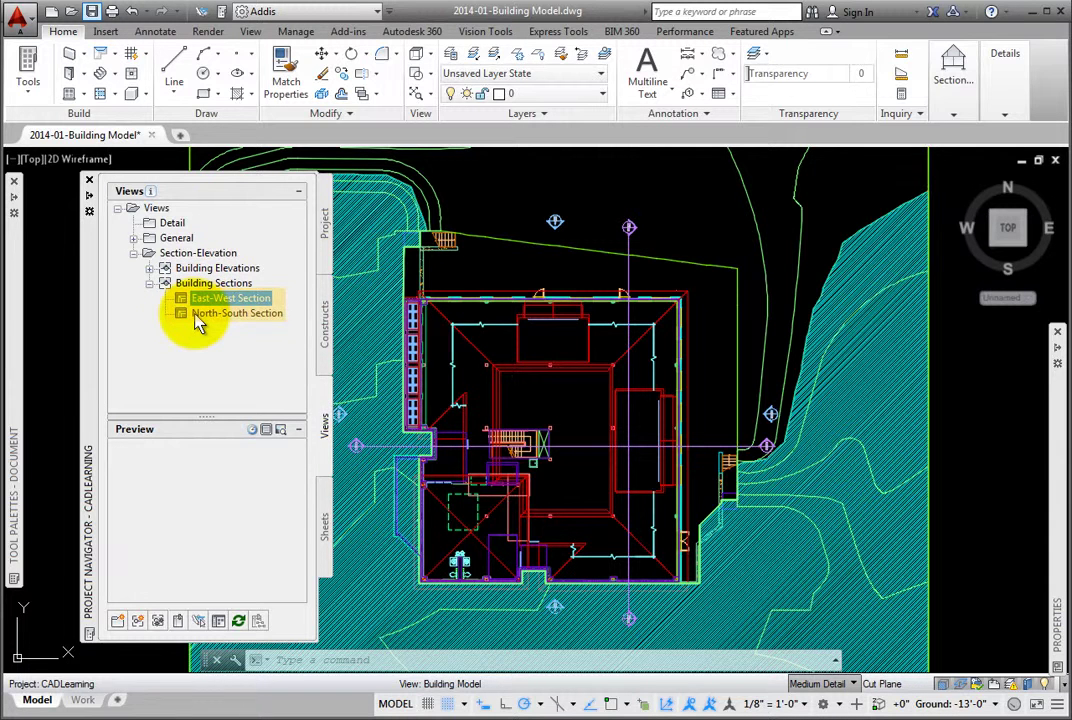
click(200, 314)
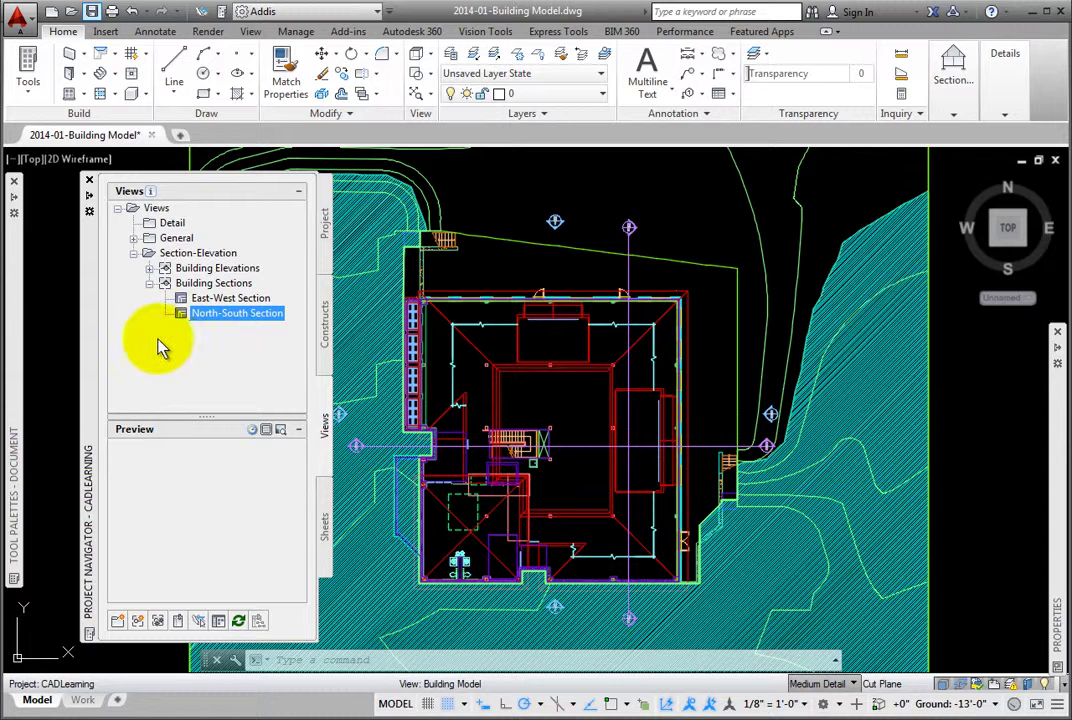
Step: Open the Building Sections view drawing again and examine the generated North-South section
click(215, 282)
double_click(227, 297)
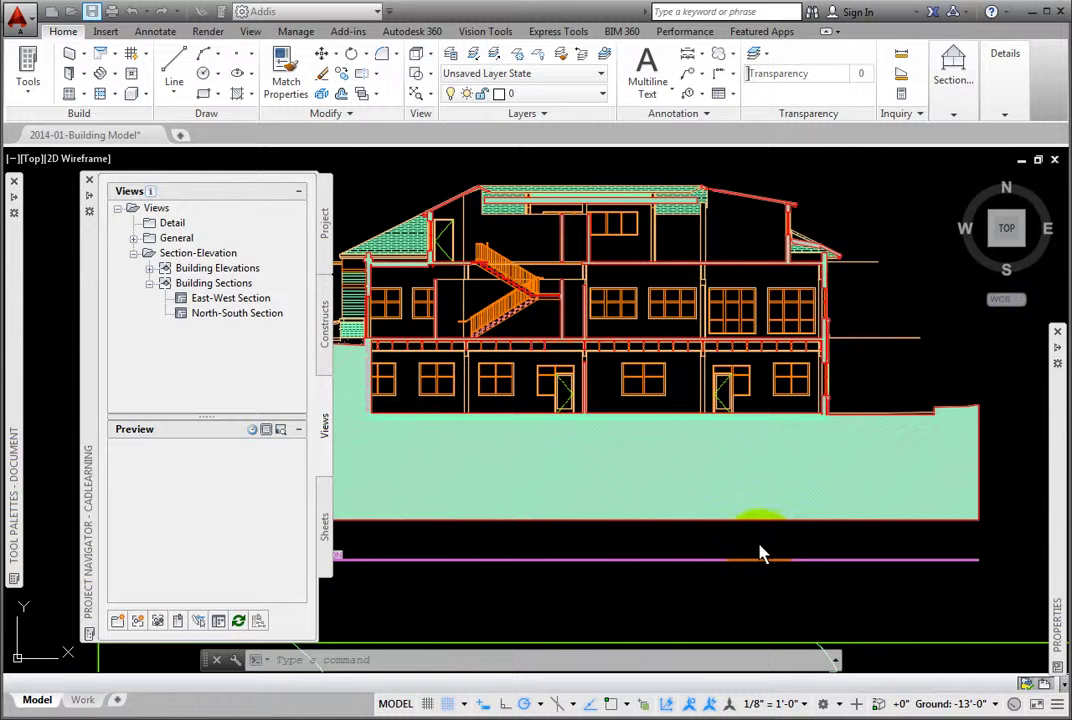
scroll(775, 541, down, 4)
mouse_move(884, 533)
middle_down()
mouse_move(713, 479)
mouse_move(561, 450)
middle_up()
scroll(850, 383, up, 3)
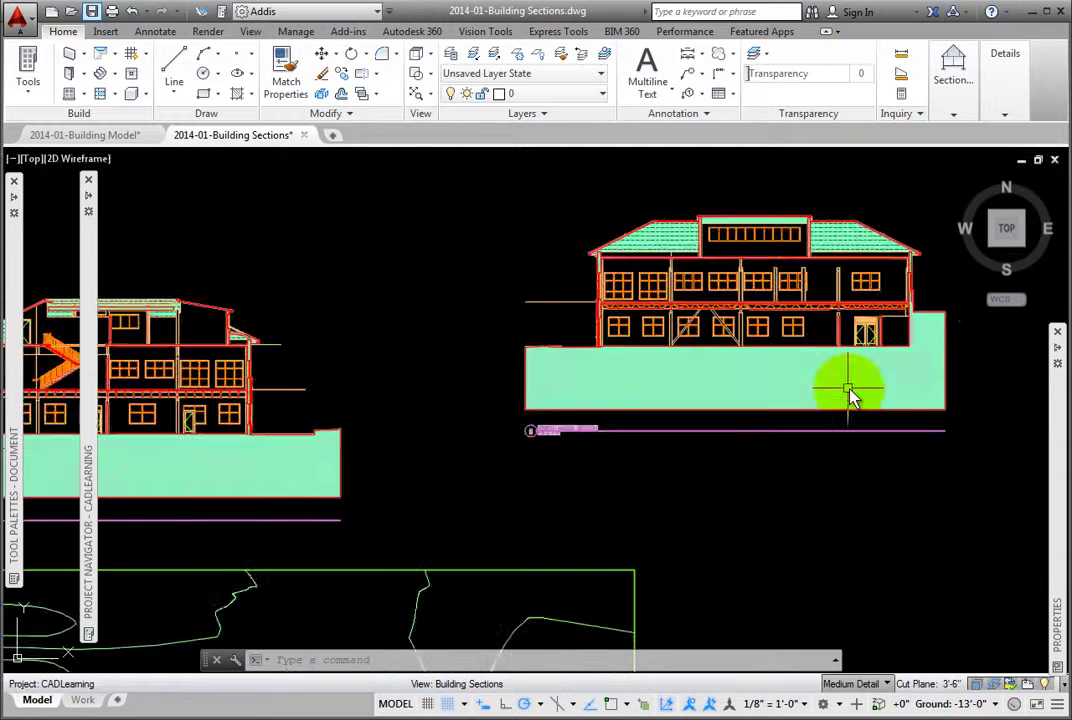
middle_drag(725, 376, 583, 487)
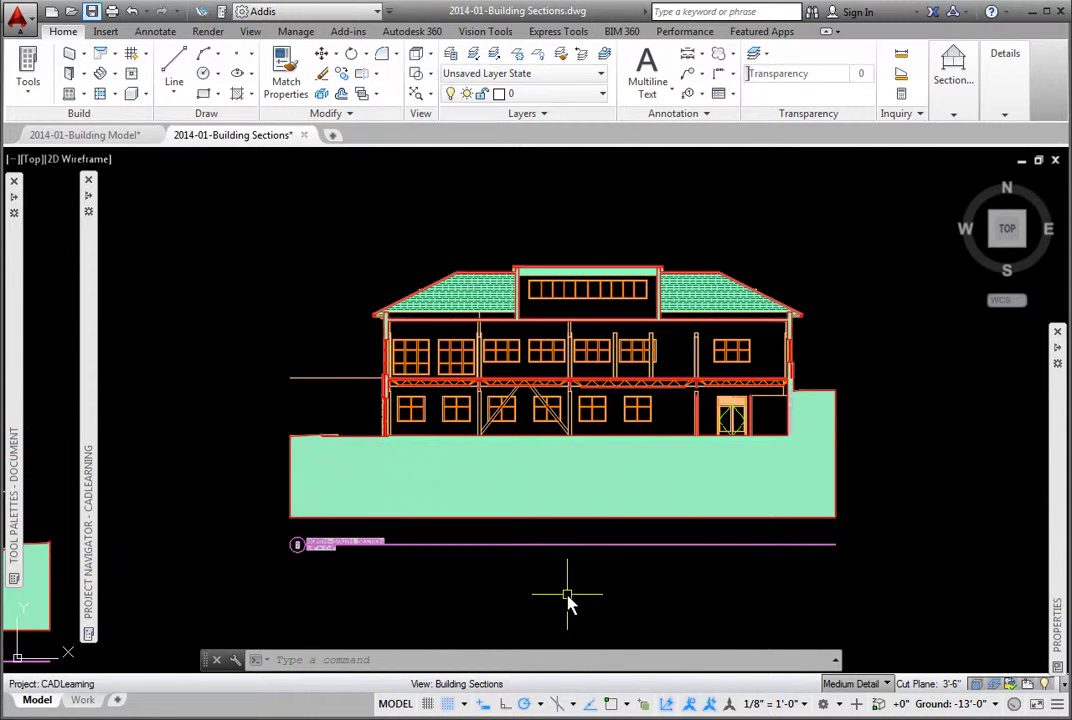